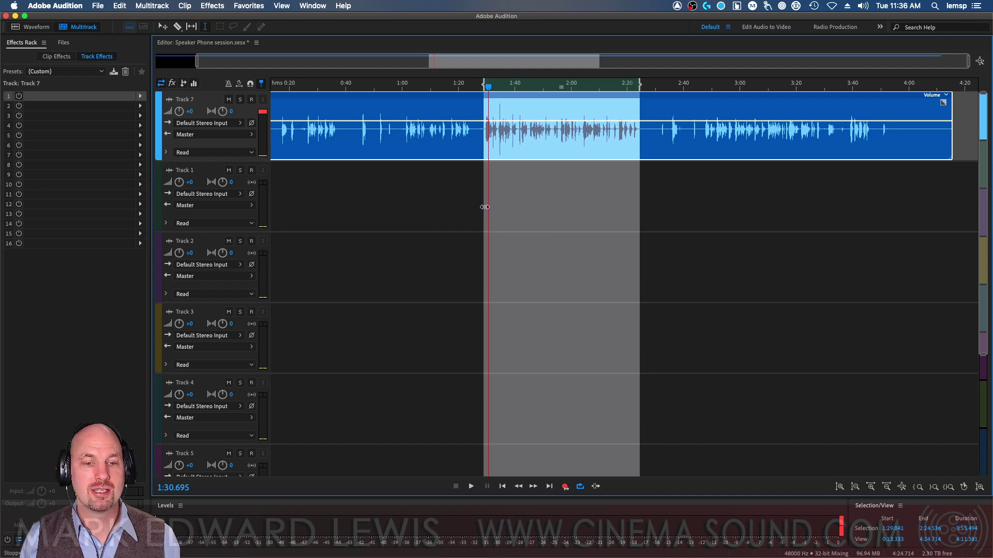
- Preview the dialogue, then add Audio Ease Speakerphone to Track 7's first effects slot
key("space")
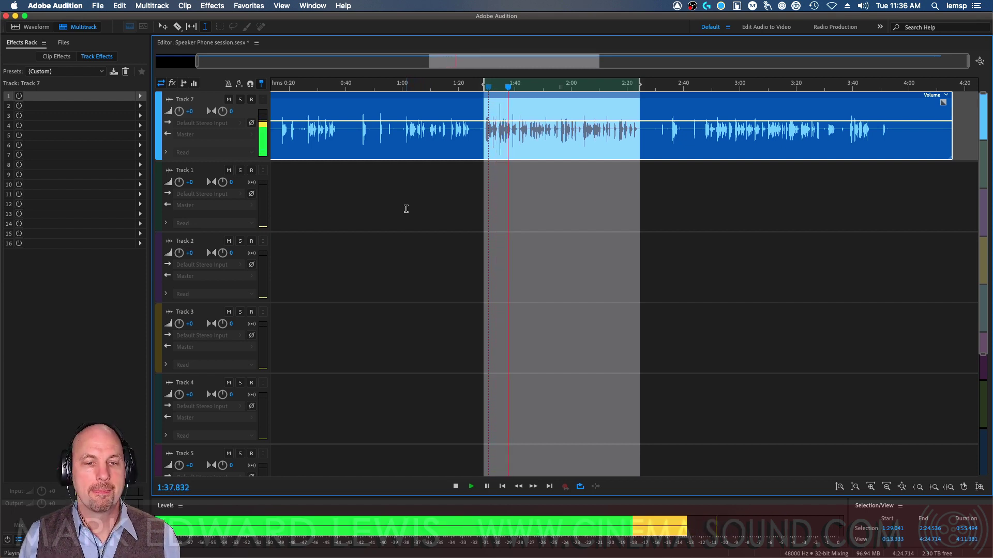
key("space")
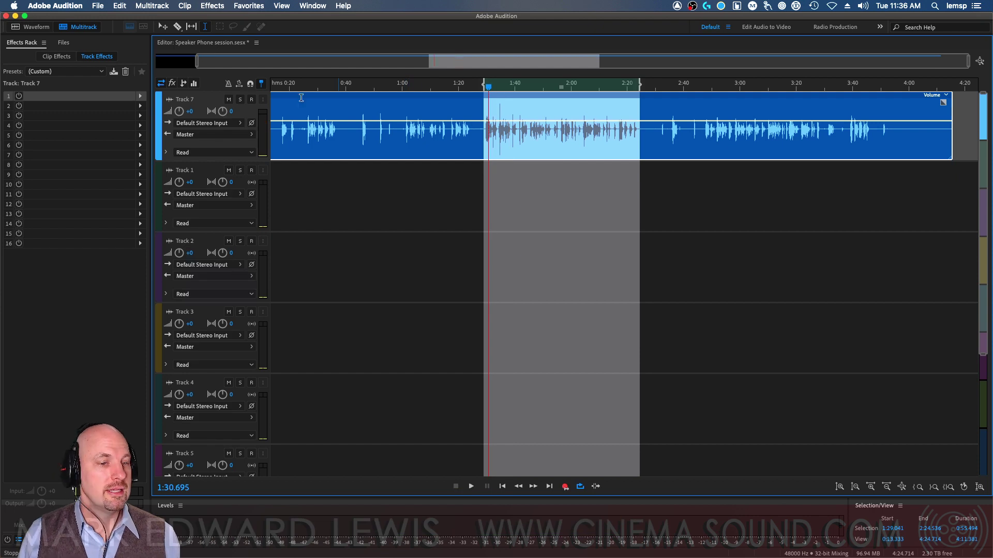
left_click(140, 96)
mouse_move(210, 248)
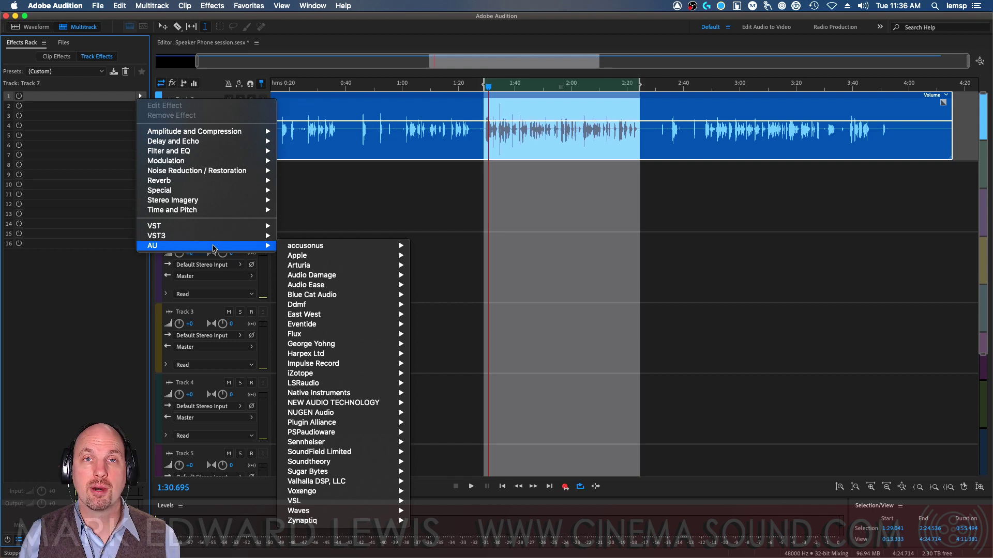
mouse_move(350, 288)
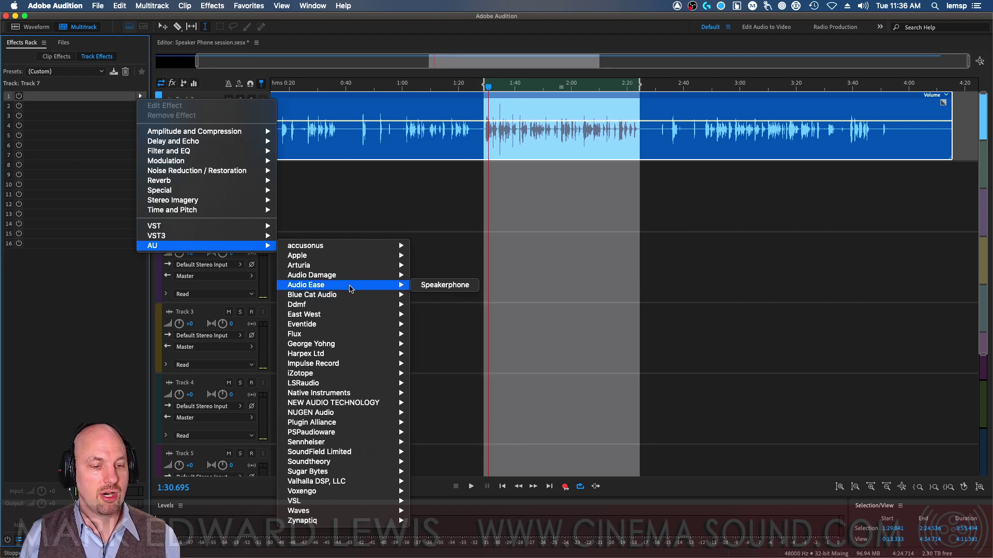
left_click(456, 287)
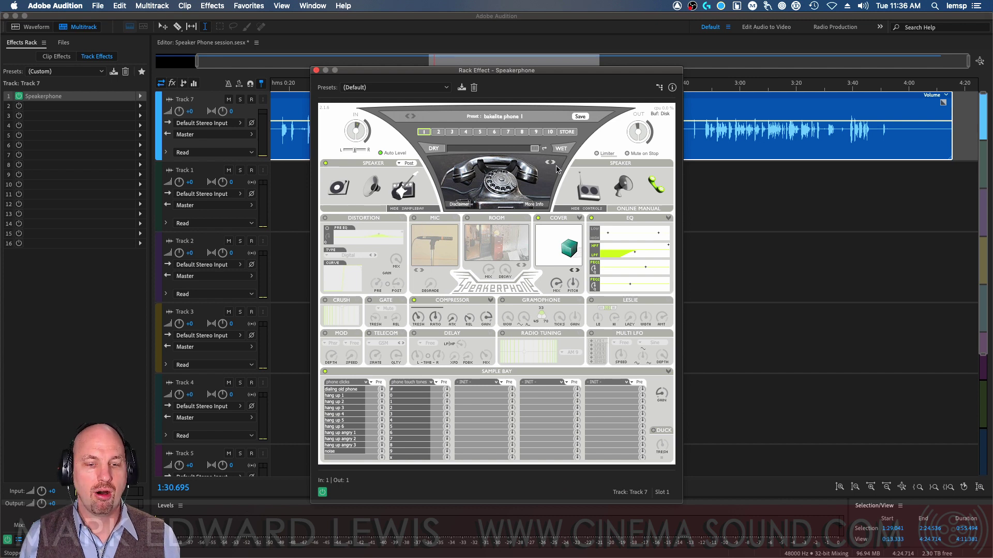
- Disable Speakerphone's EQ and Cover modules and bring up the record-player speaker list
left_click(592, 218)
left_click(538, 218)
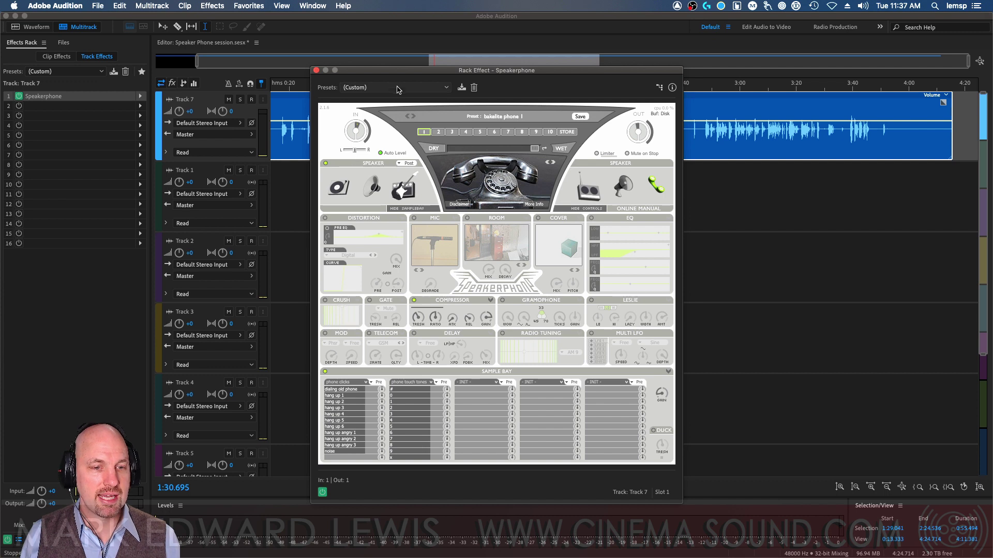
left_click_drag(400, 70, 384, 66)
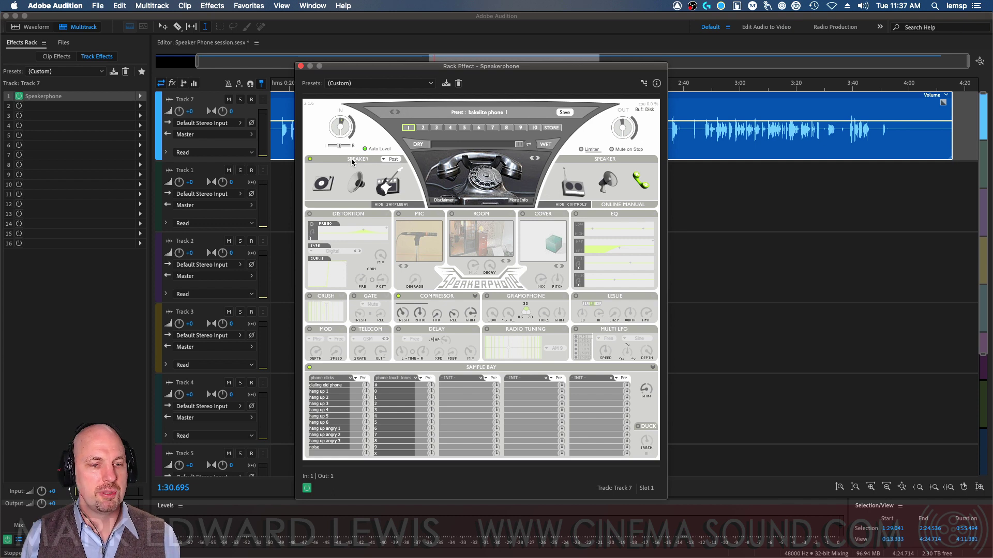
left_click(323, 185)
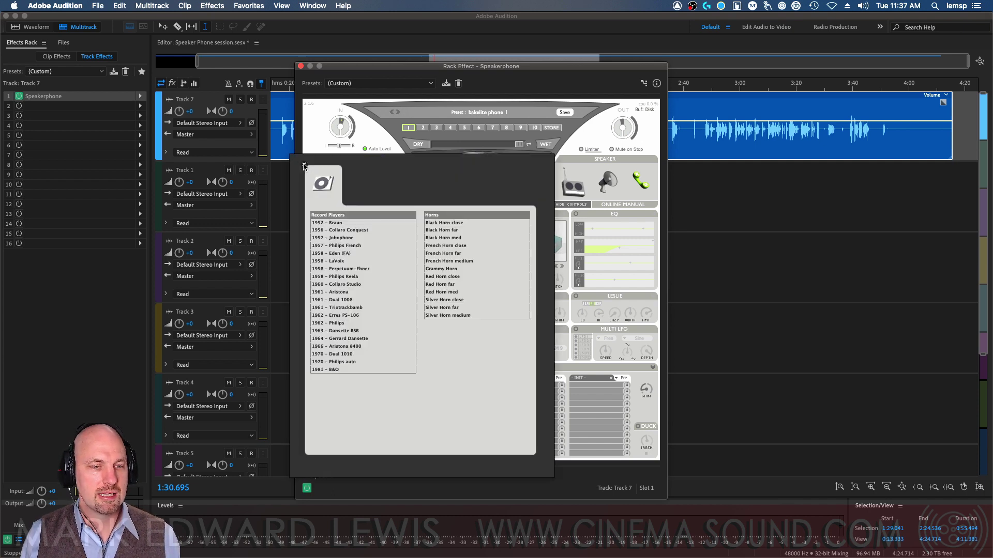
- Audition the 1952 Braun record player and Black Horn close while turning Track 7's volume down
left_click(304, 166)
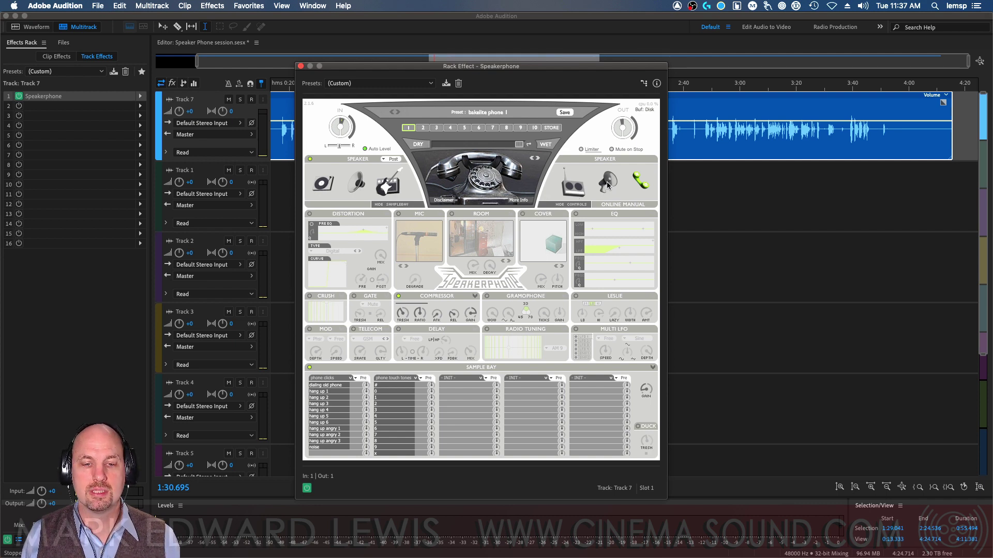
left_click(325, 184)
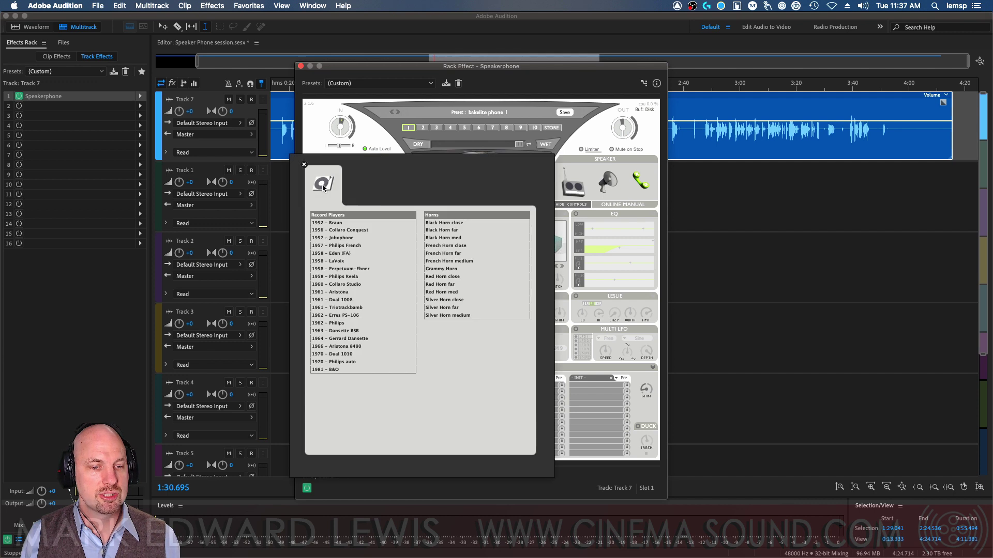
left_click(341, 223)
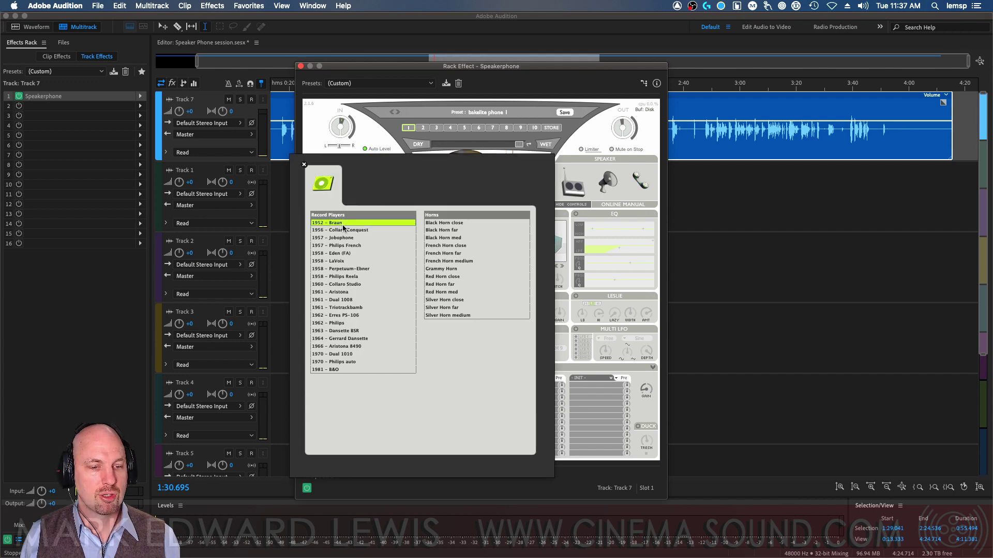
key("space")
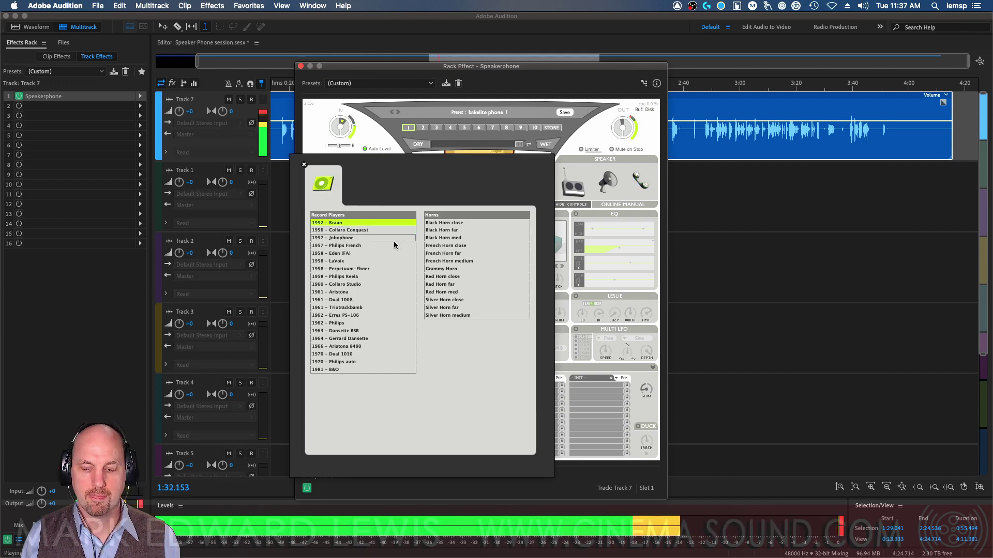
left_click_drag(178, 111, 170, 125)
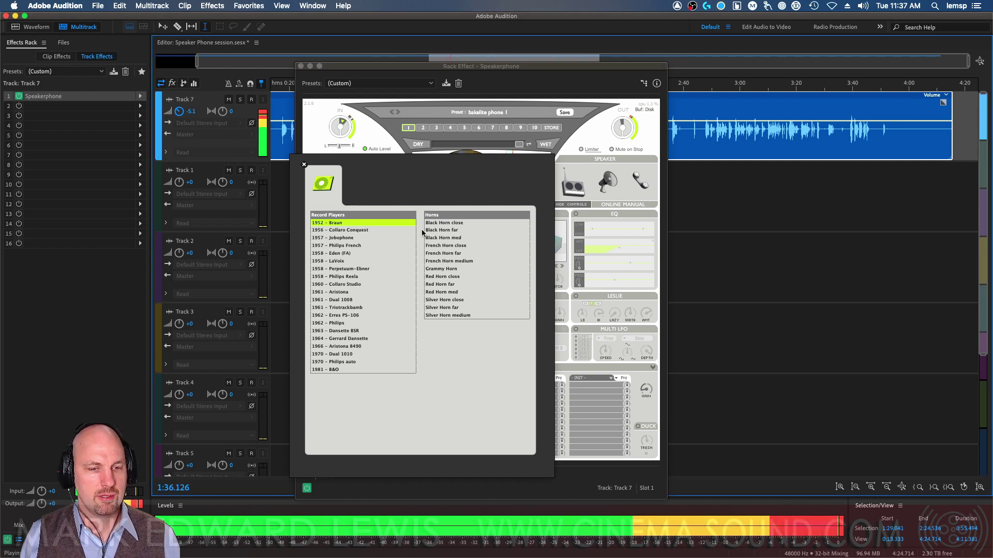
left_click(460, 223)
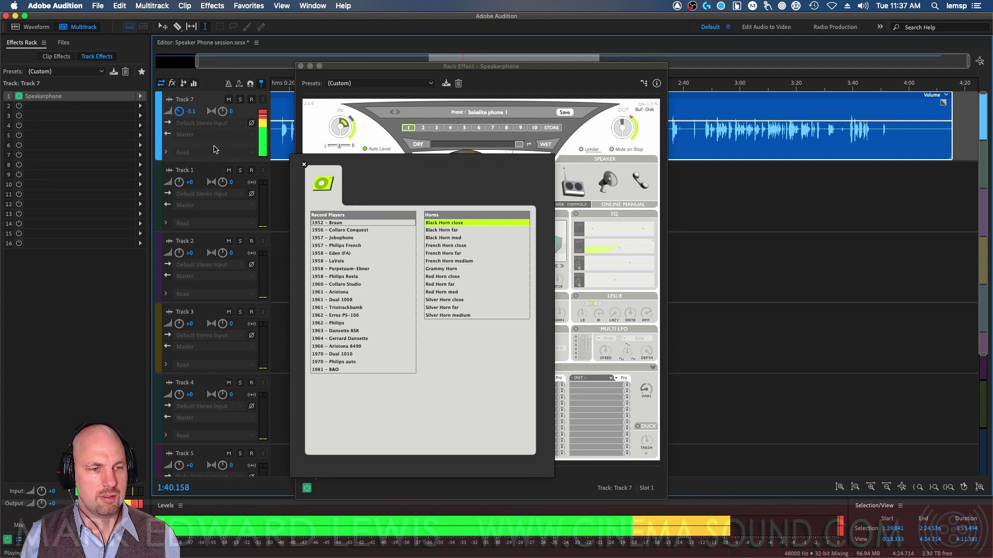
left_click_drag(171, 119, 175, 115)
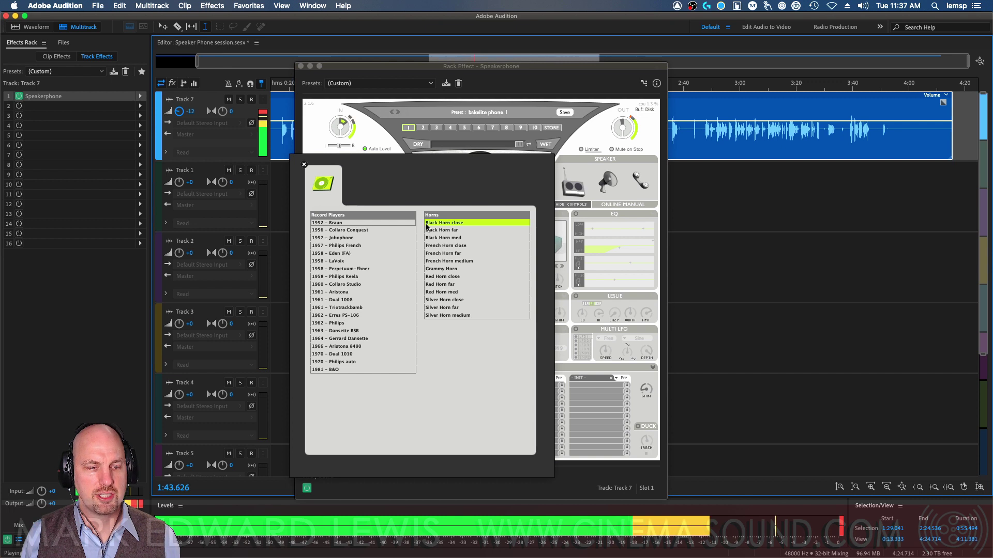
- Try French Horn close, French Horn medium and Grammy Horn, settling on Red Horn far
left_click(467, 245)
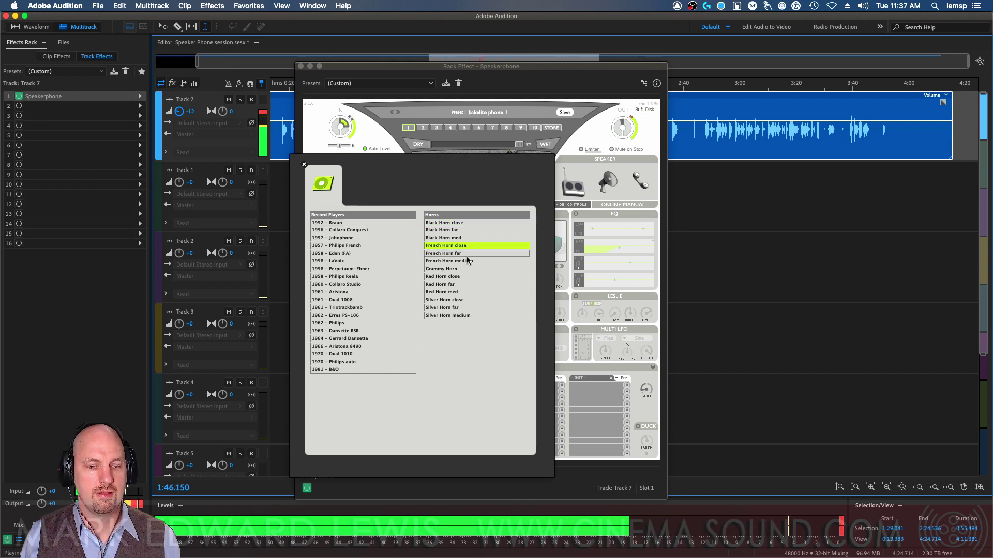
left_click(483, 260)
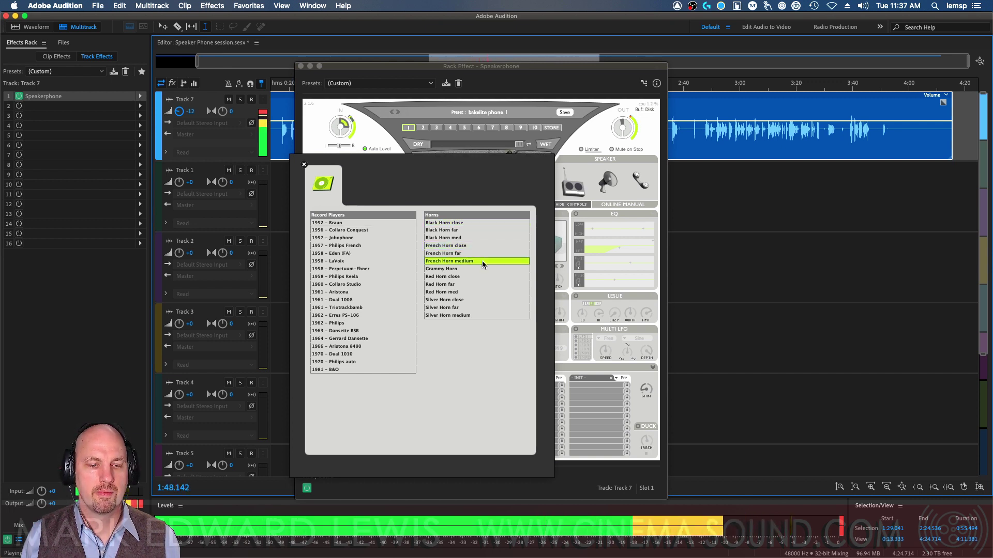
left_click(467, 268)
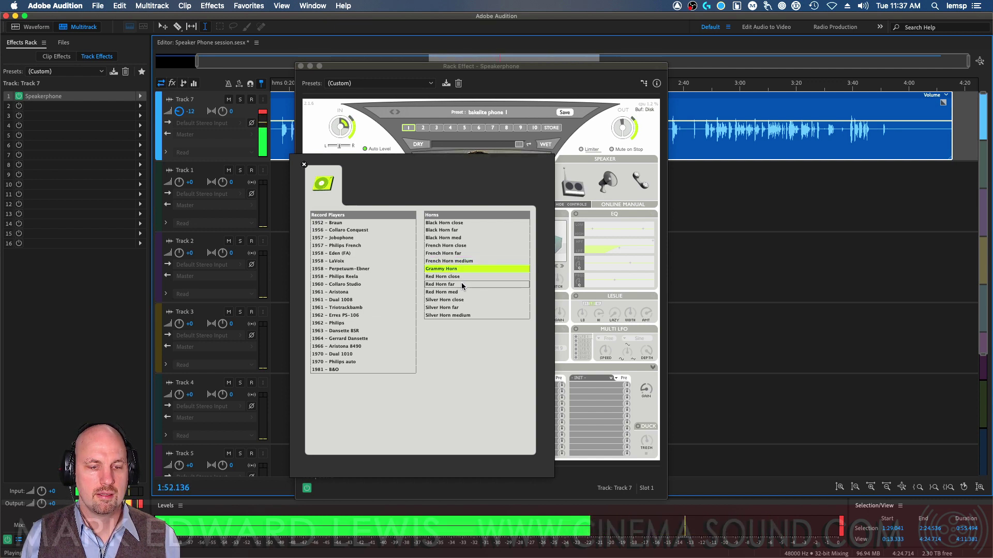
left_click(460, 283)
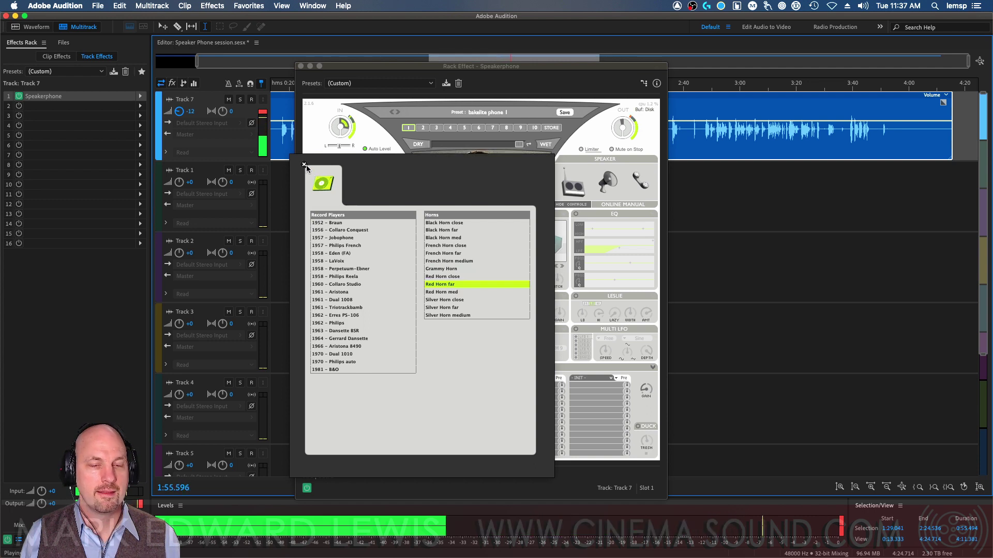
key("space")
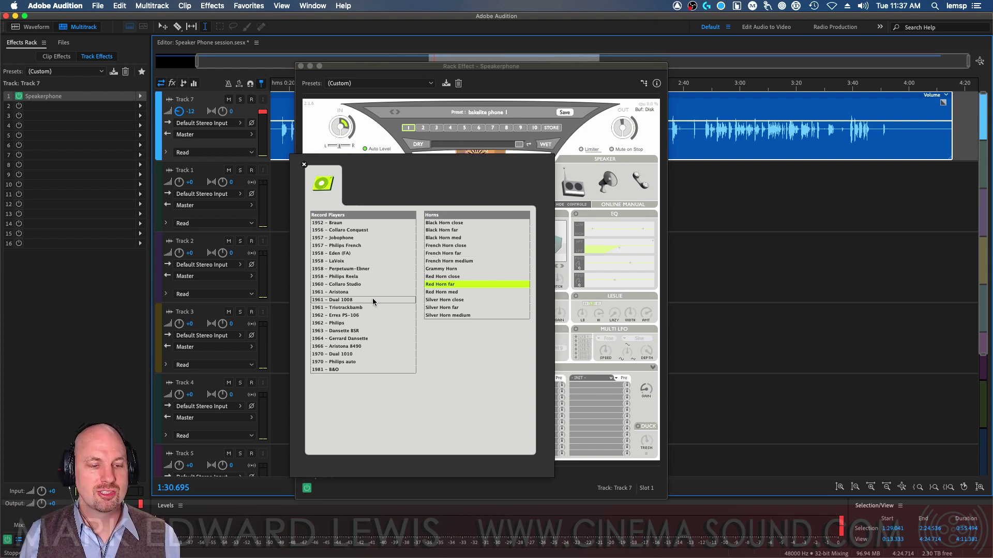
left_click(303, 166)
- Audition the Apple toy, Mac mini, Mac se and Dell laptop speakers during playback
left_click(358, 187)
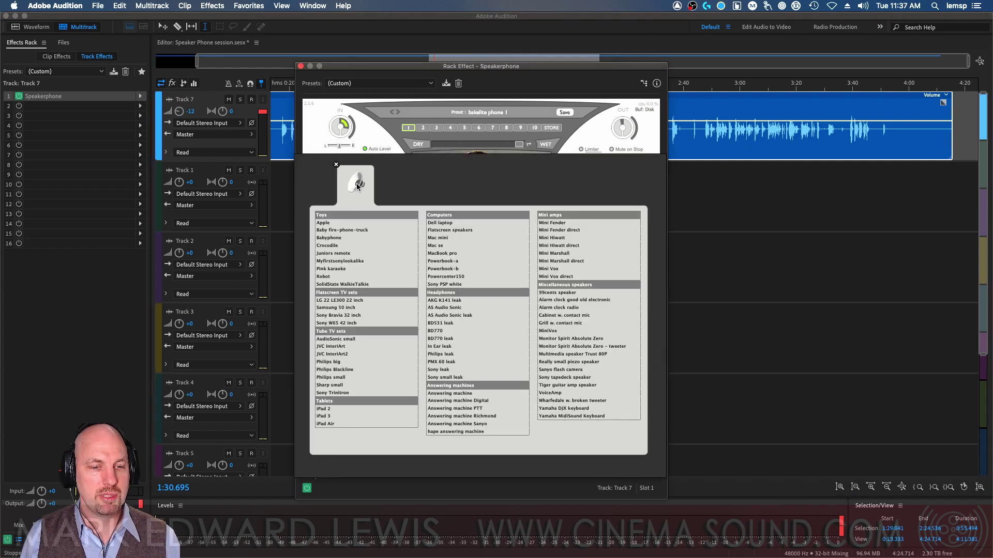
key("space")
left_click(360, 223)
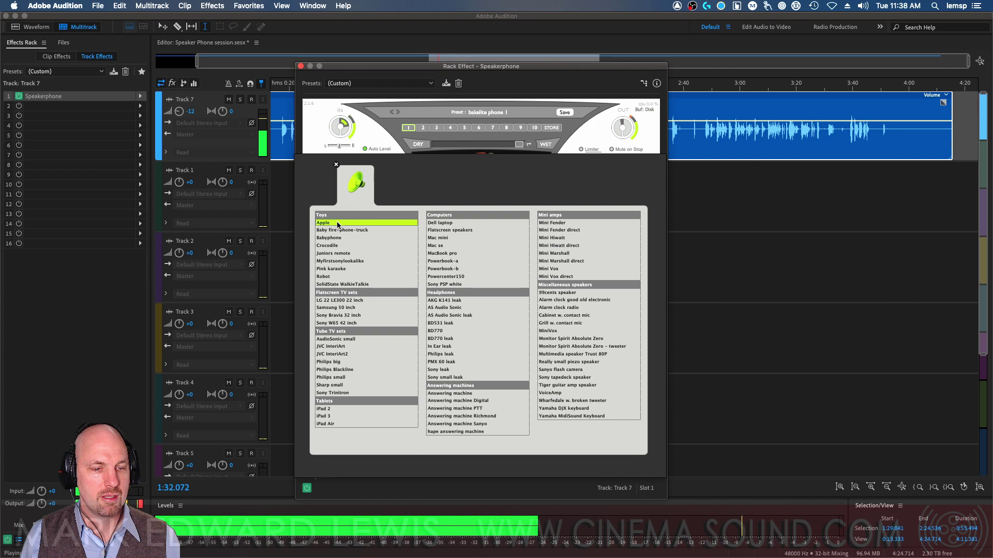
left_click(465, 239)
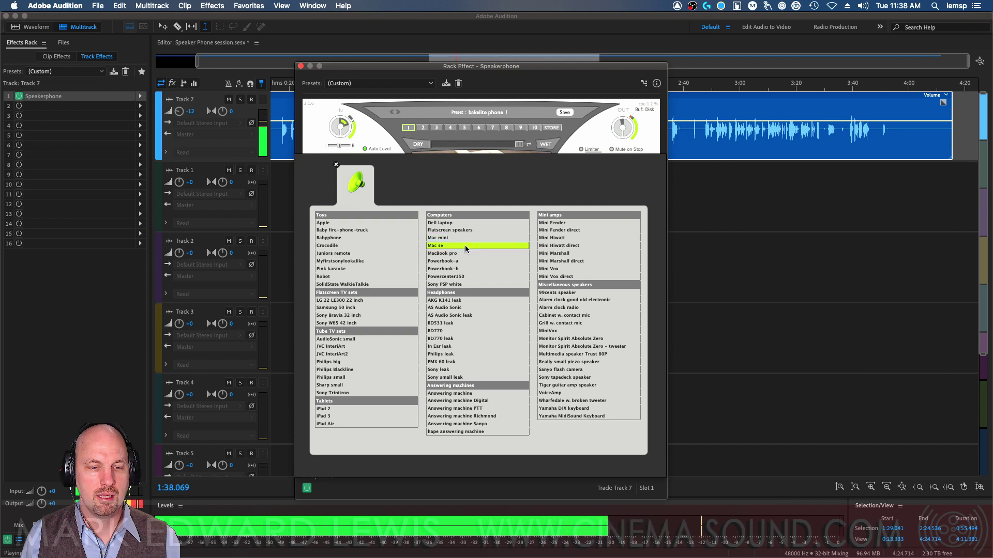
left_click(465, 246)
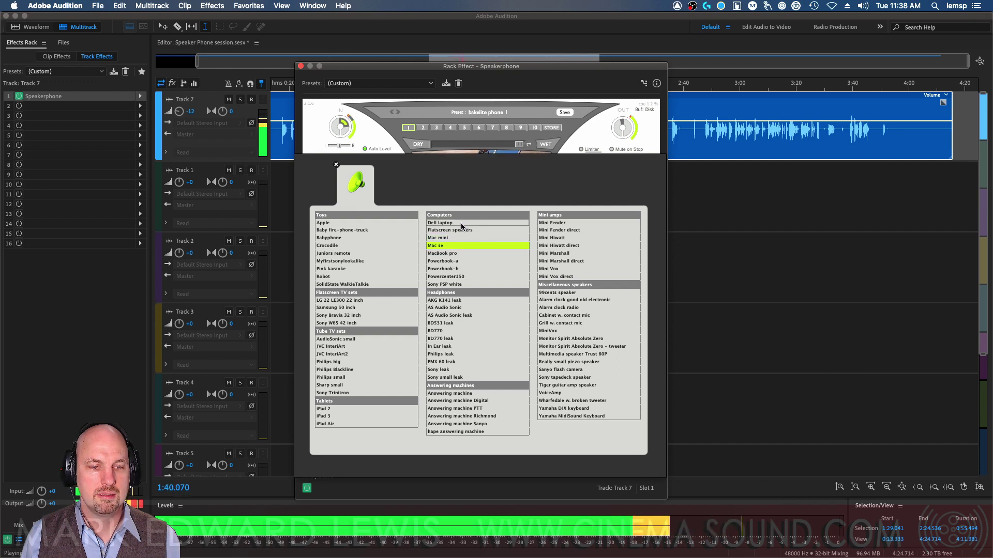
left_click(460, 223)
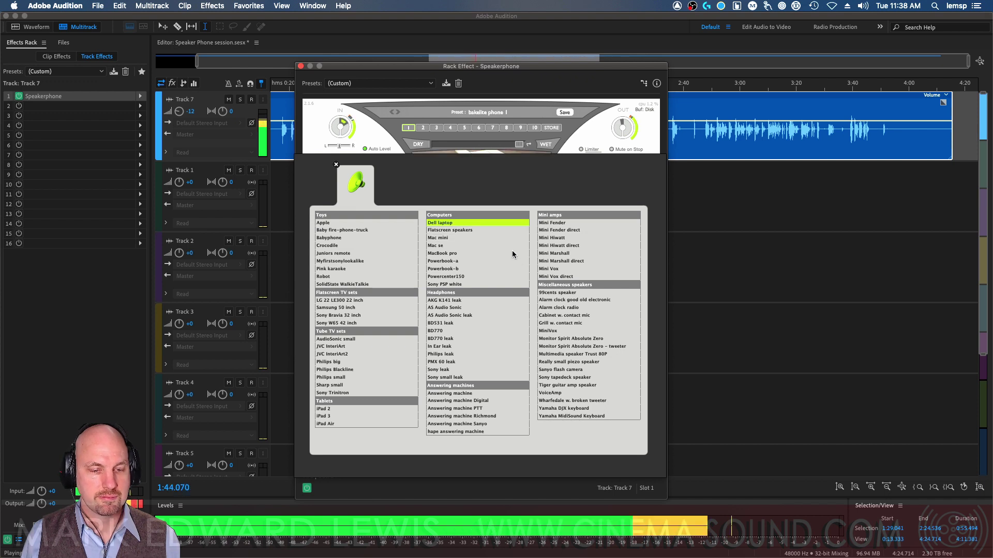
- Try AKG K141 leak, Philips big and Philips small, settling on the Sony Trinitron TV speaker
left_click(479, 300)
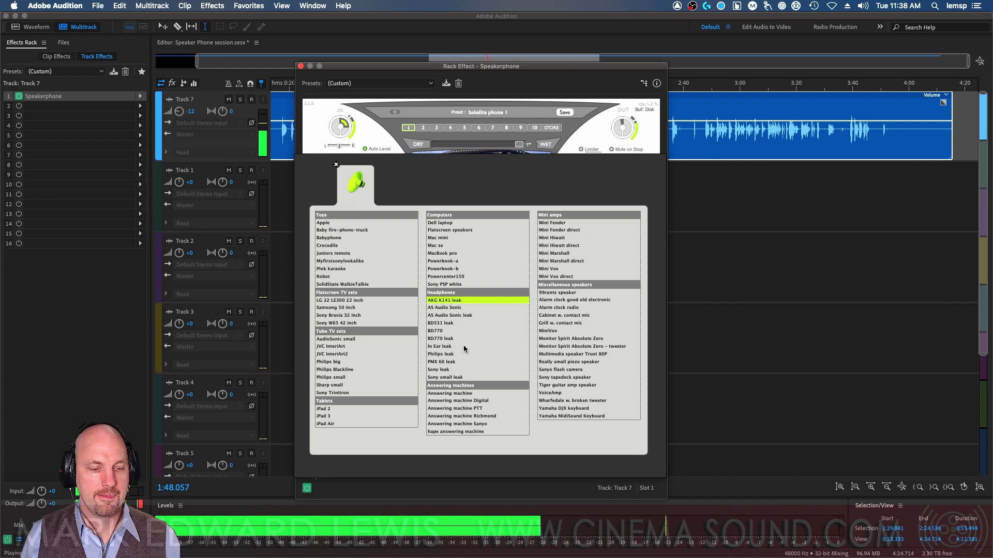
left_click(361, 362)
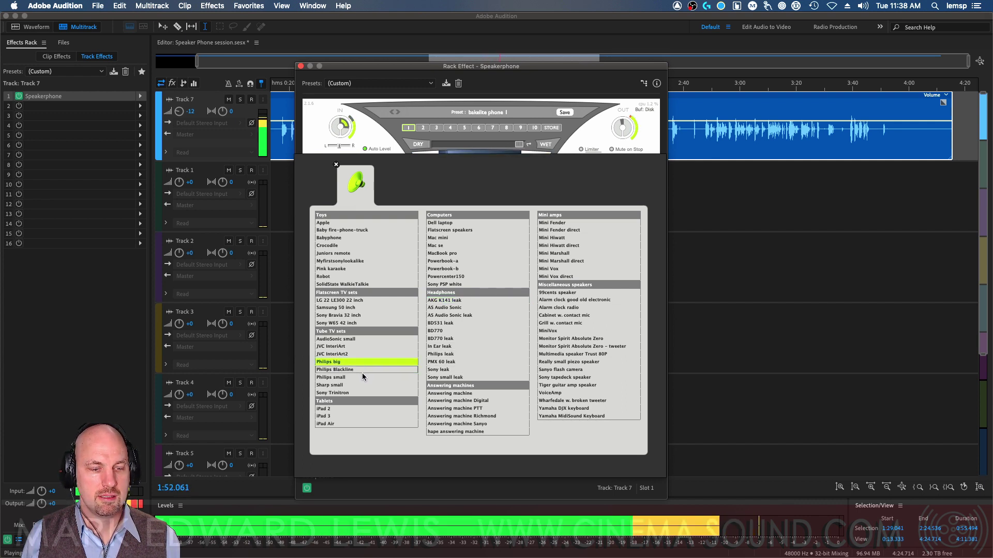
left_click(361, 377)
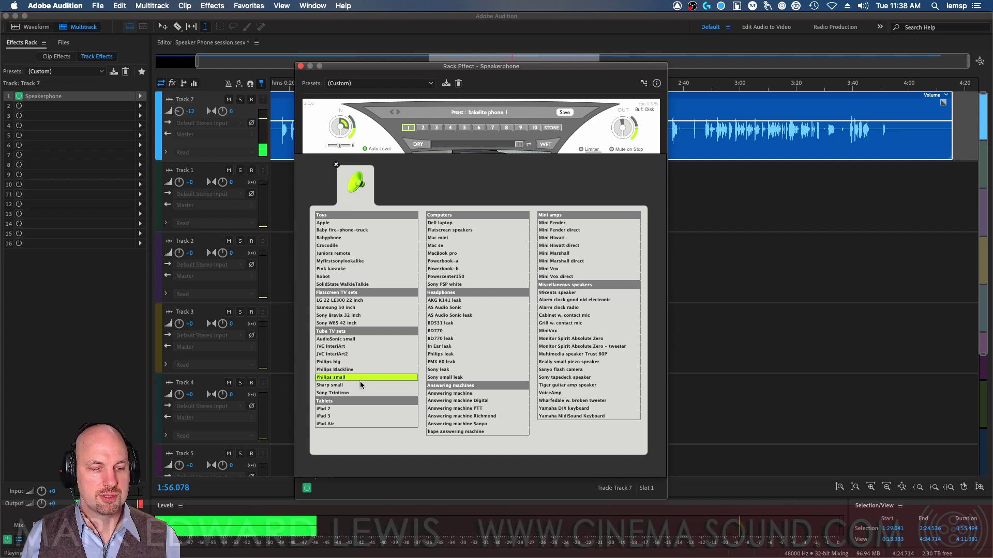
left_click(362, 393)
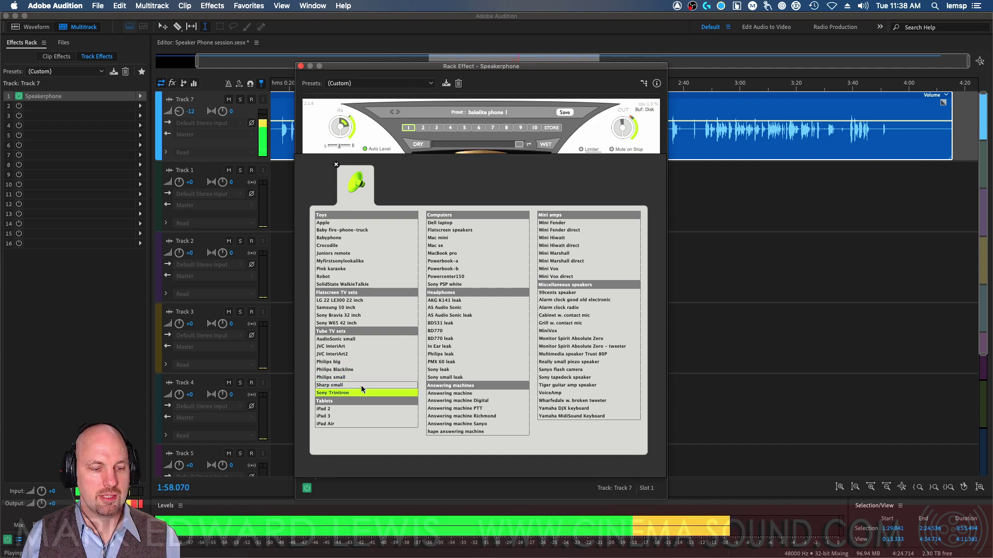
key("space")
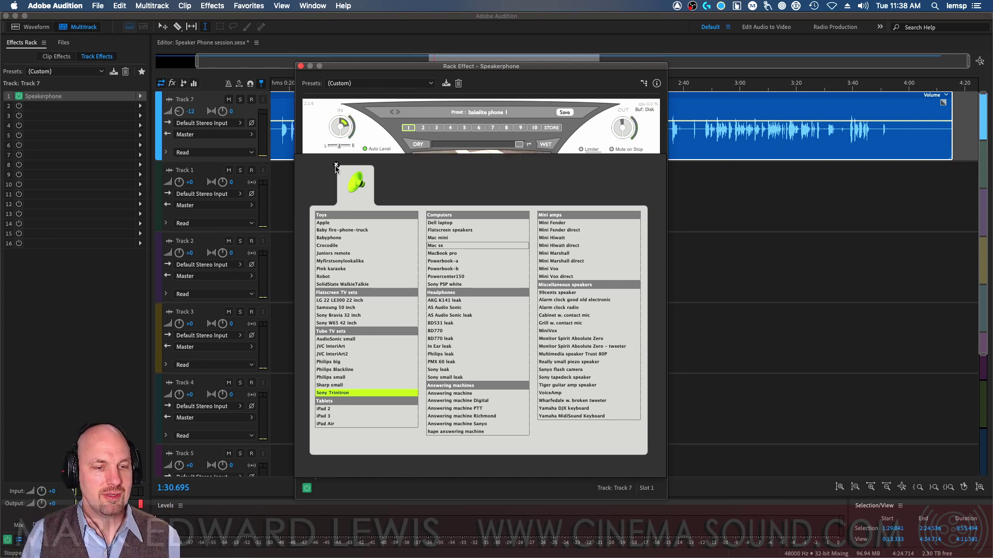
left_click(335, 166)
left_click(394, 191)
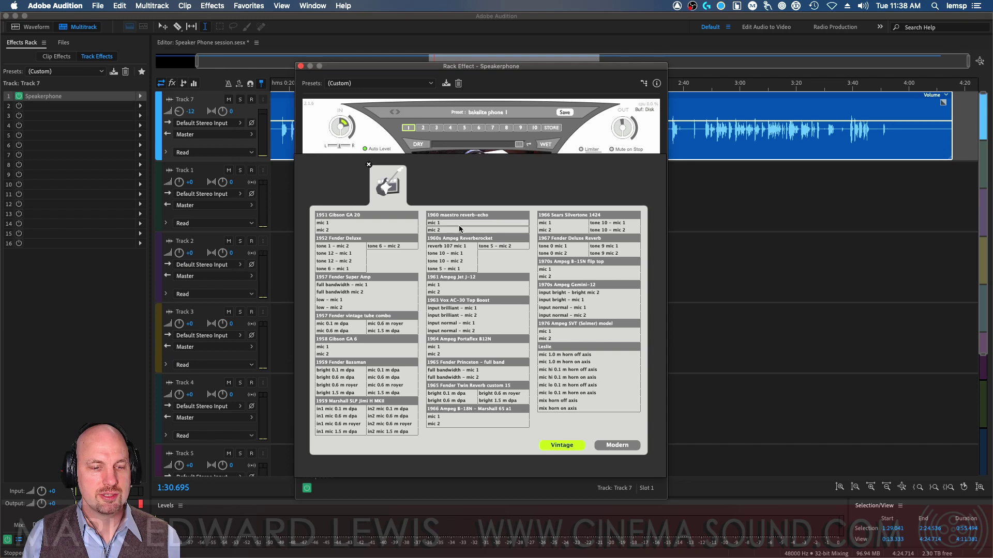
- Audition vintage amps: Gibson GA 20, Sears Silvertone 1424, Ampeg Gemini-12 and Fender Bassman
left_click(356, 223)
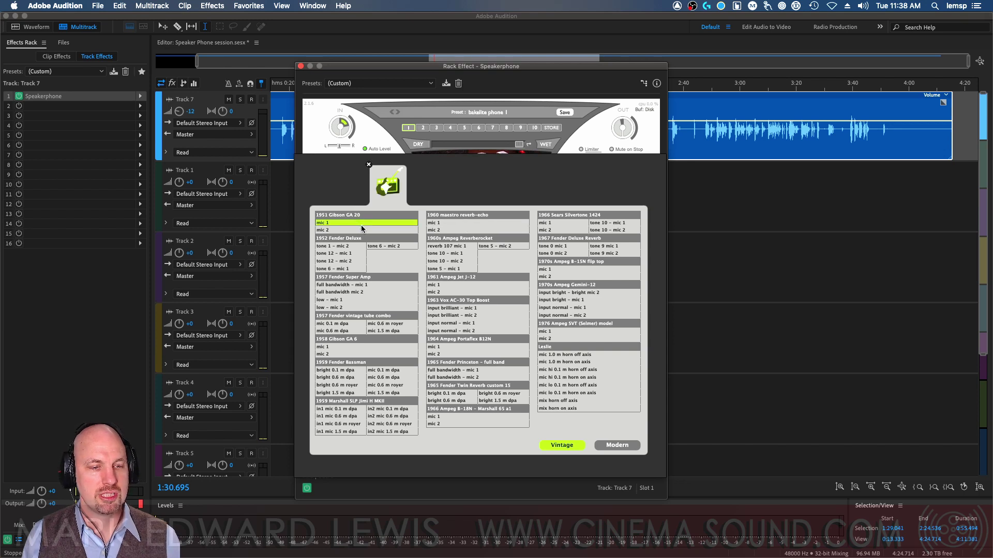
key("space")
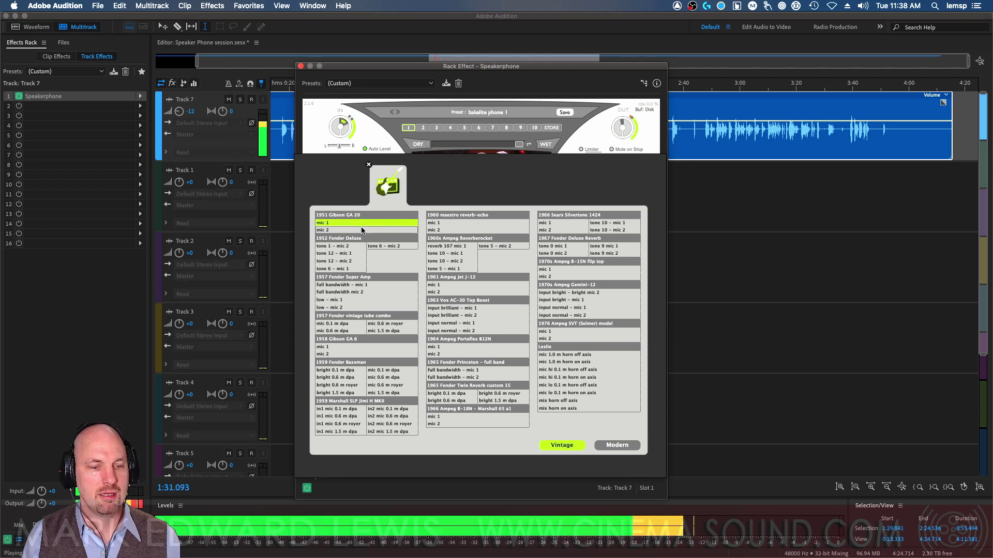
left_click(561, 223)
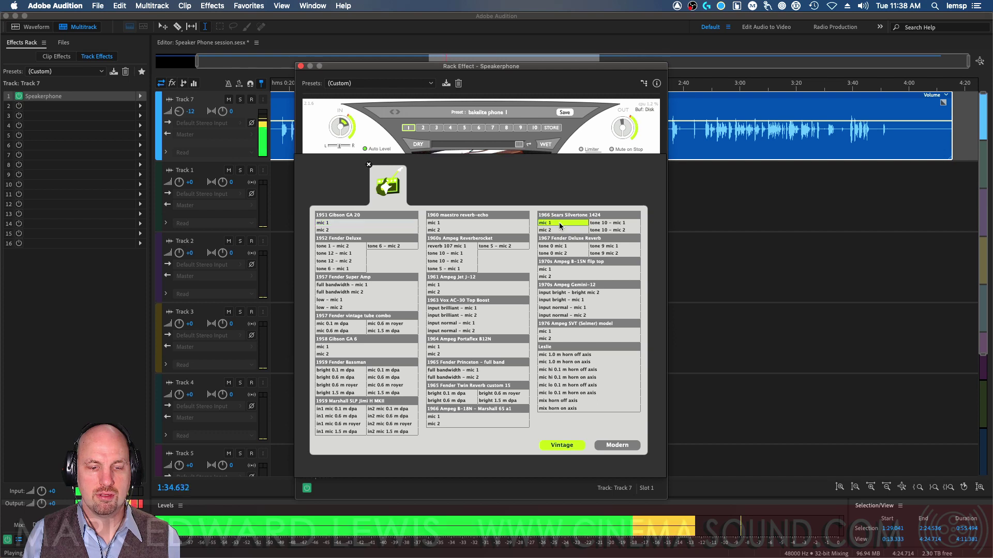
left_click(615, 223)
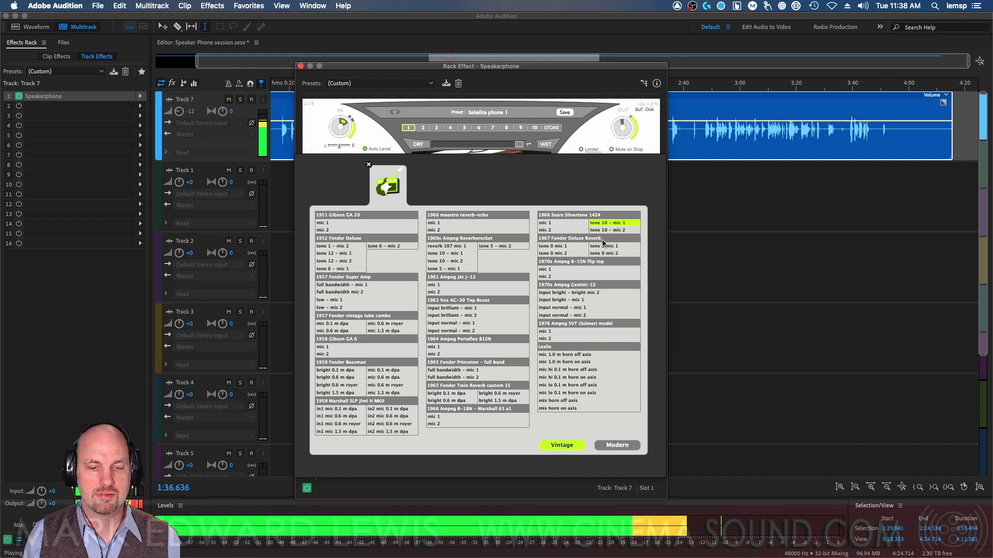
left_click(554, 293)
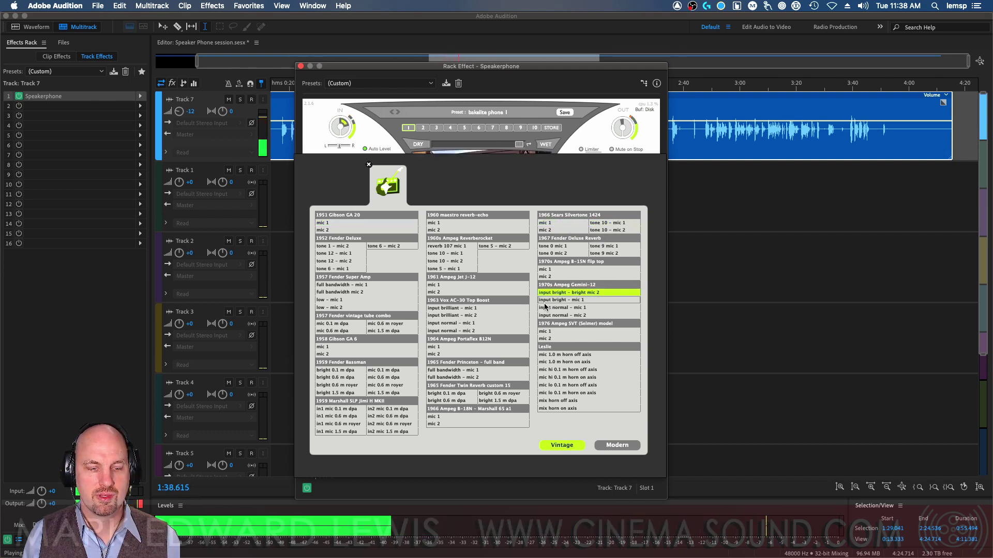
left_click(348, 371)
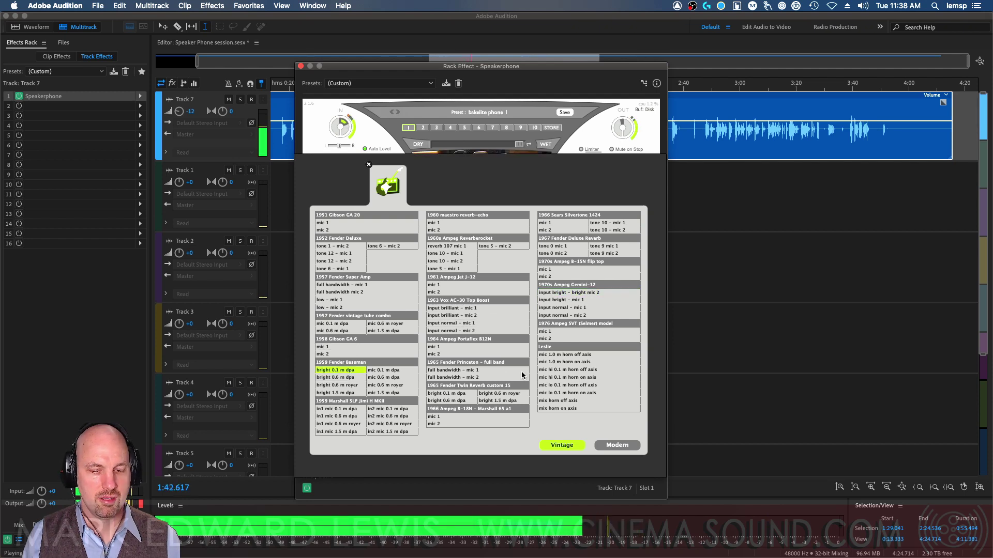
- Compare modern Mesa Boogie Stiletto and Framus Ruby Riot, then settle on the 1980 Marshall JCM 800 mic 1
left_click(617, 444)
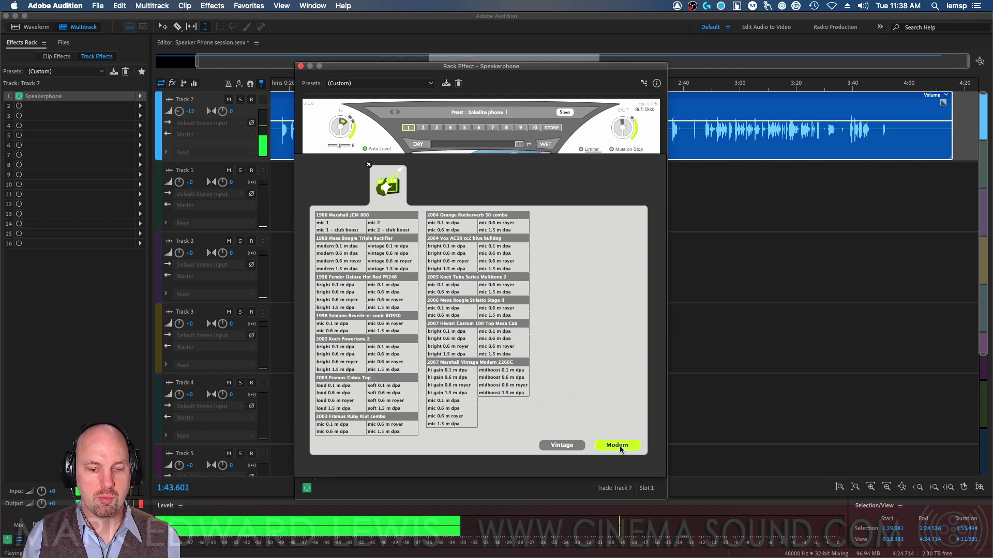
left_click(455, 309)
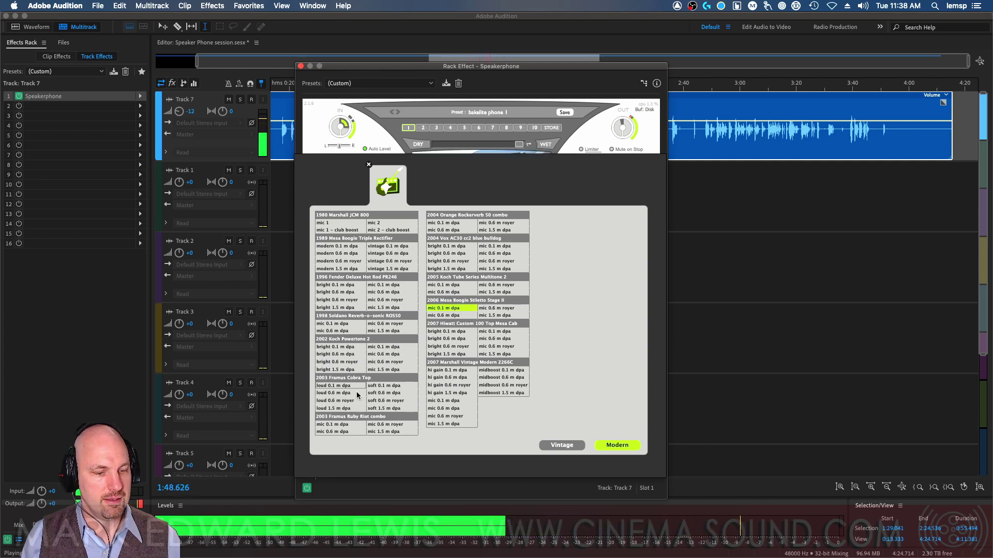
left_click(341, 425)
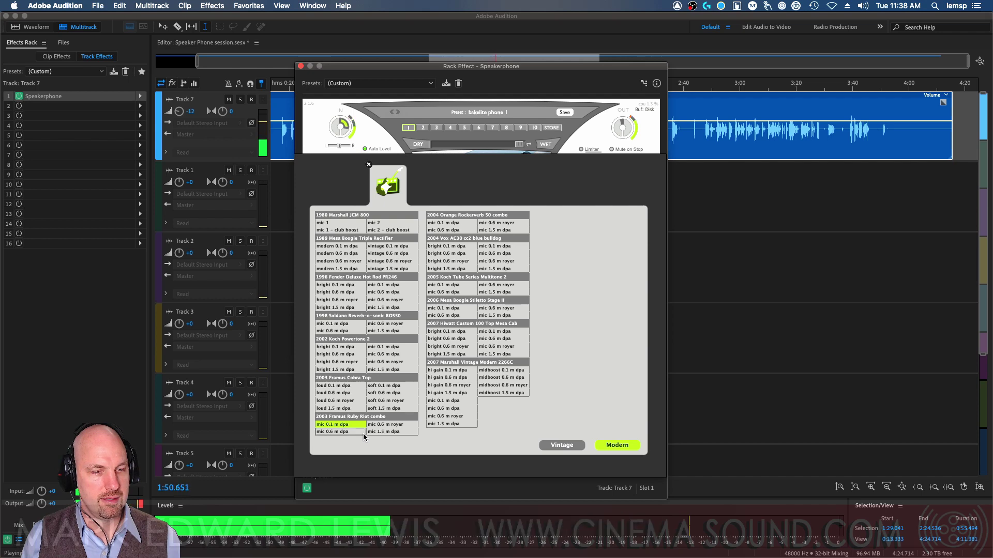
left_click(340, 223)
key("space")
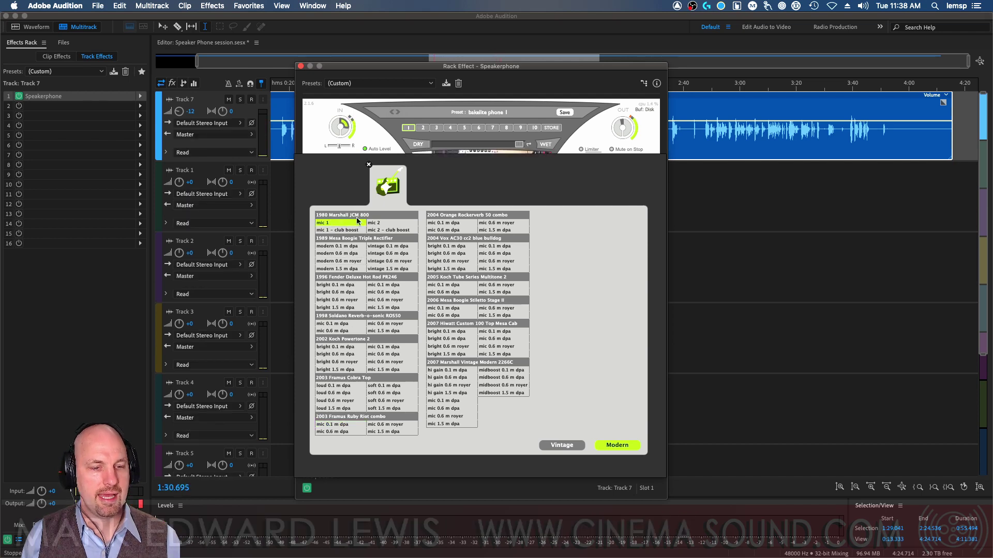
left_click(370, 165)
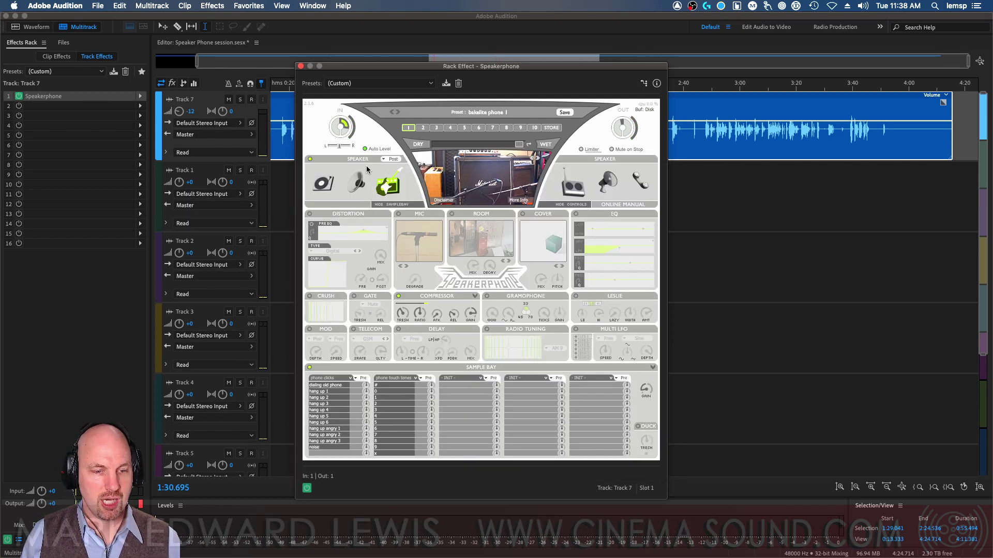
left_click(574, 193)
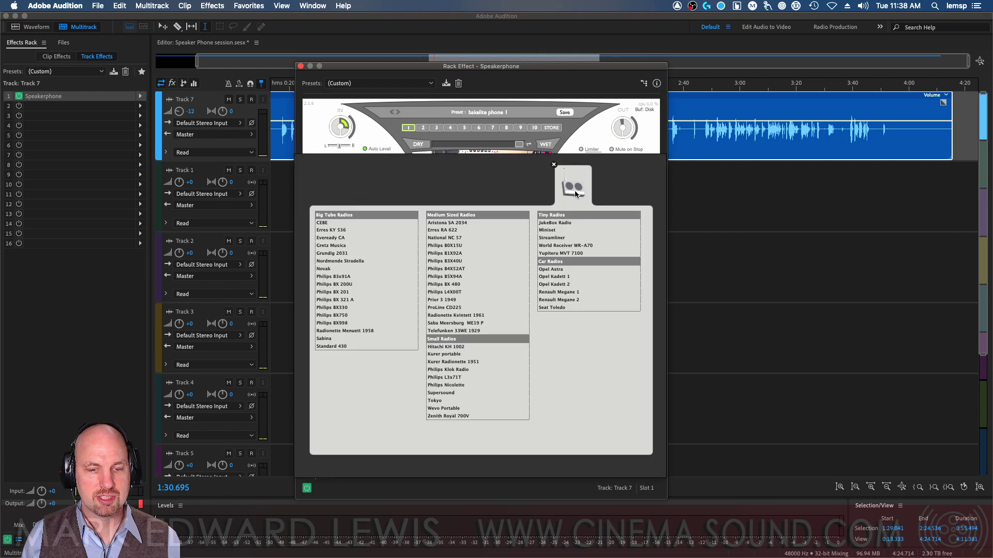
- Audition JukeBox, Erres KY 536, Philips BX330 and Hitachi KH 1002 radios, choosing Philips B5X94A
left_click(567, 224)
key("space")
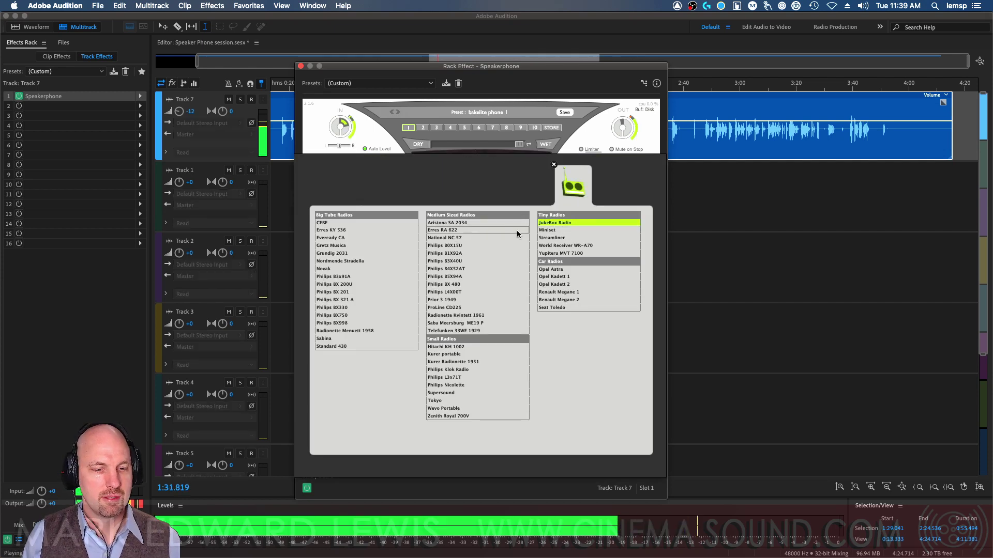
left_click(351, 229)
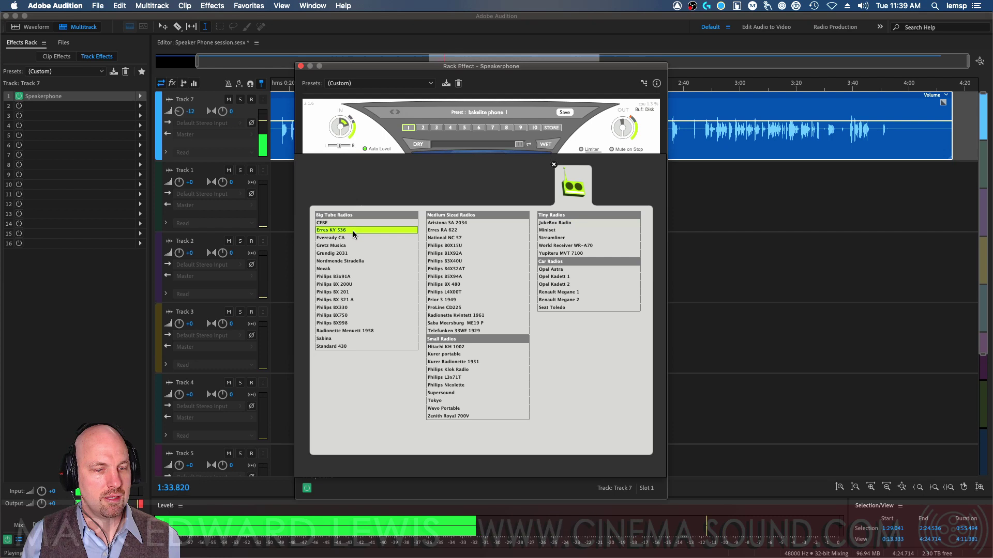
left_click(397, 308)
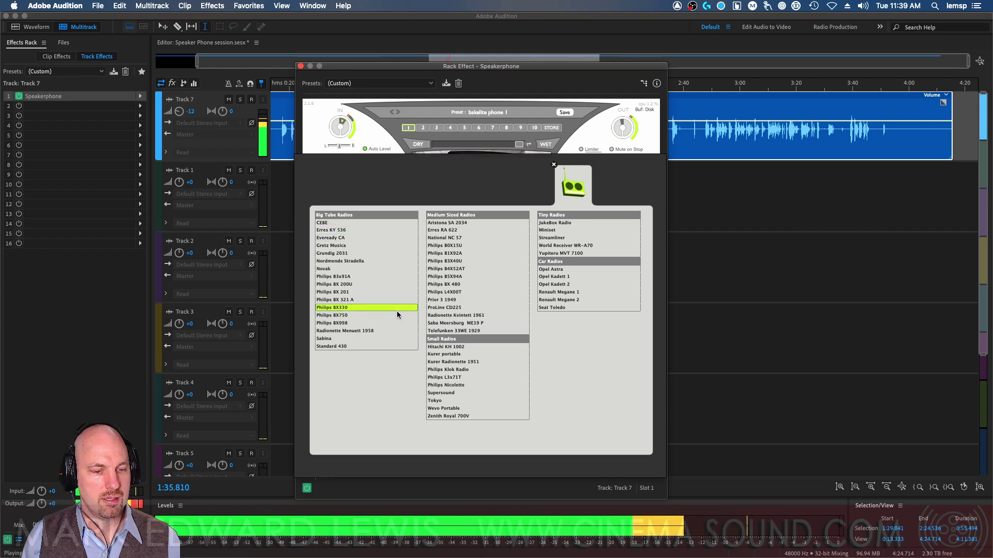
left_click(479, 347)
left_click(476, 276)
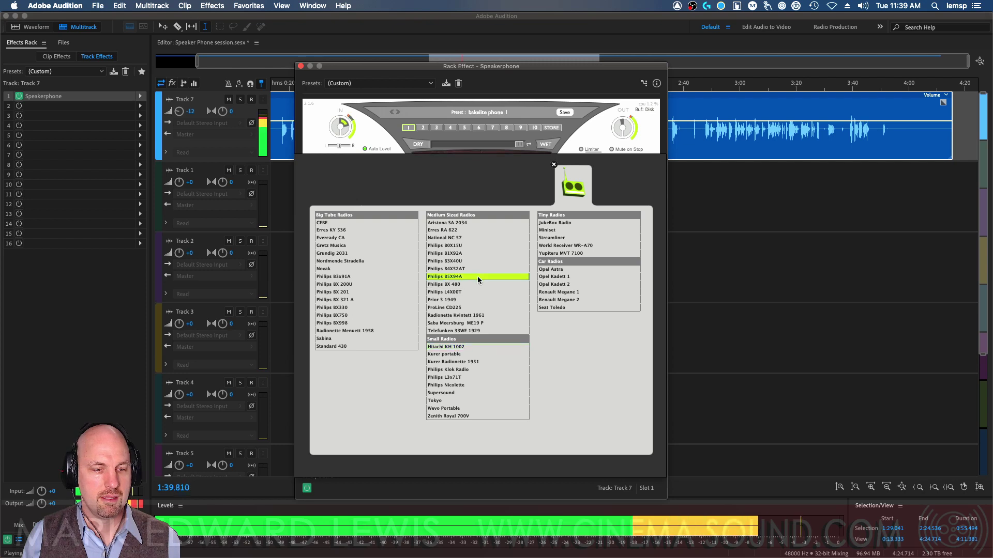
left_click(554, 164)
- Try BaseStation Mic GP340, Kenwood TK-3101, Cheerleader Horn and Jensen Hypex 1, choosing SPA-603 Shoulder Megaphone
left_click(608, 182)
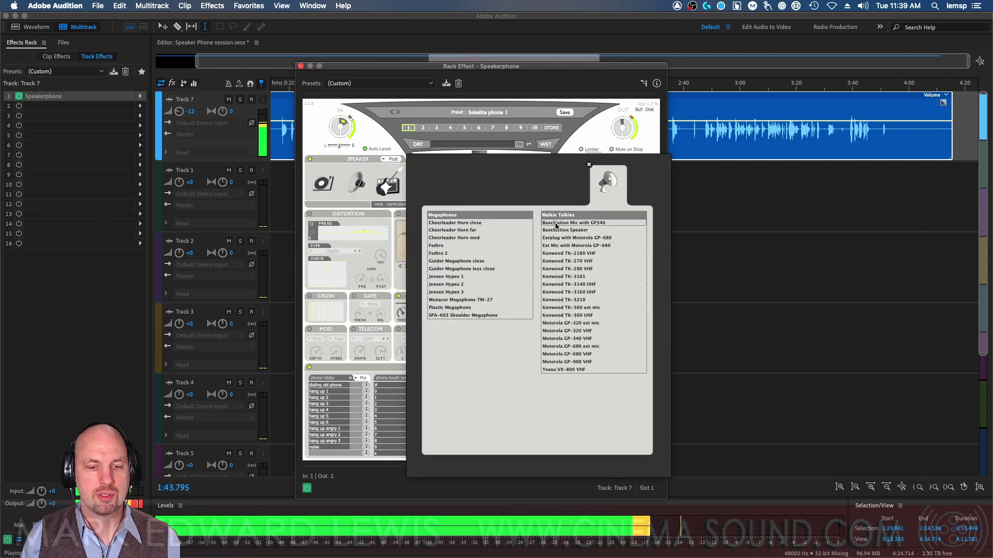
left_click(571, 222)
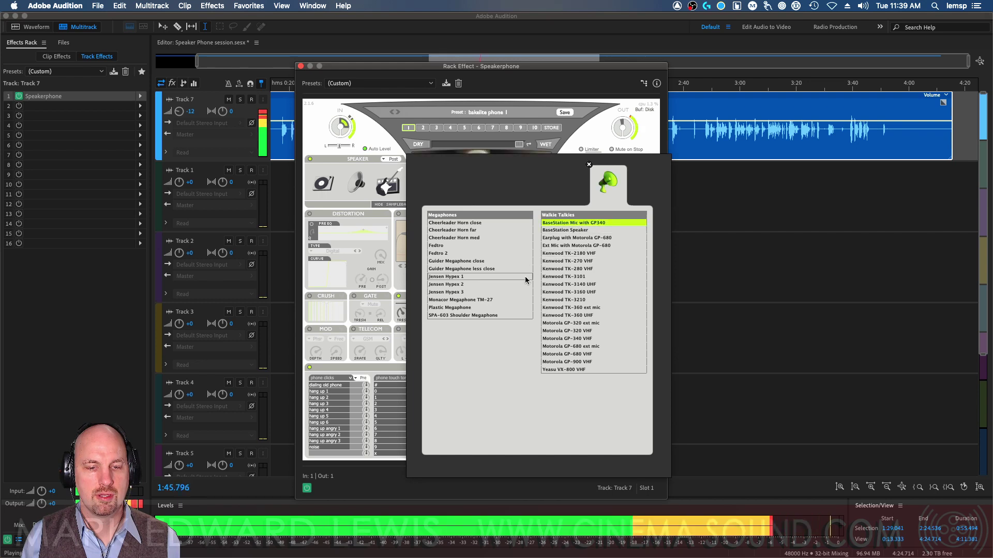
left_click(574, 278)
left_click(493, 222)
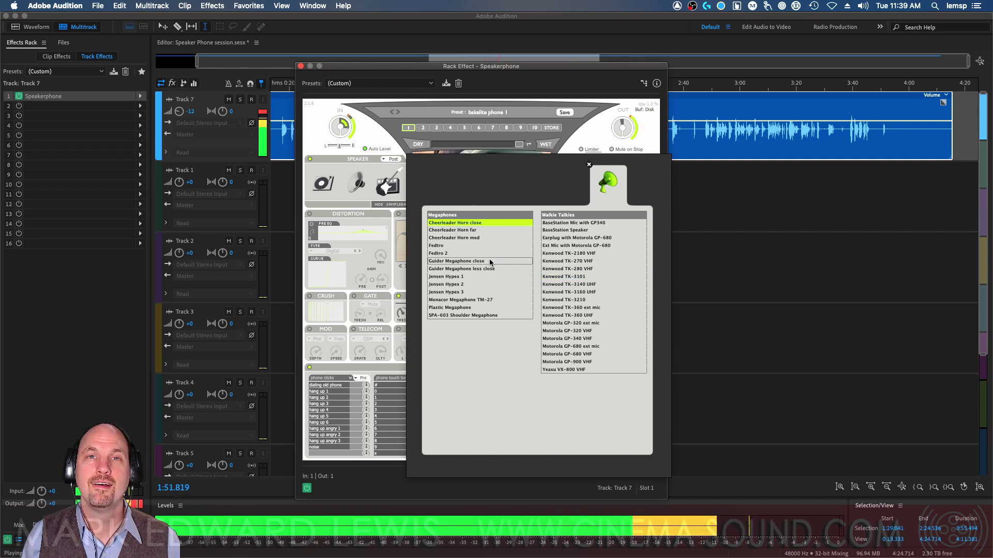
left_click(479, 276)
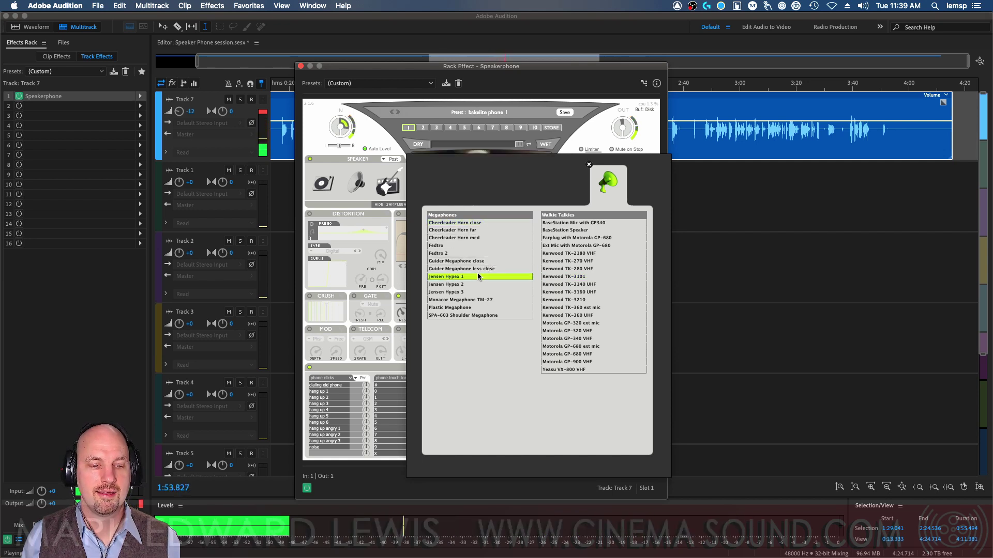
left_click(489, 315)
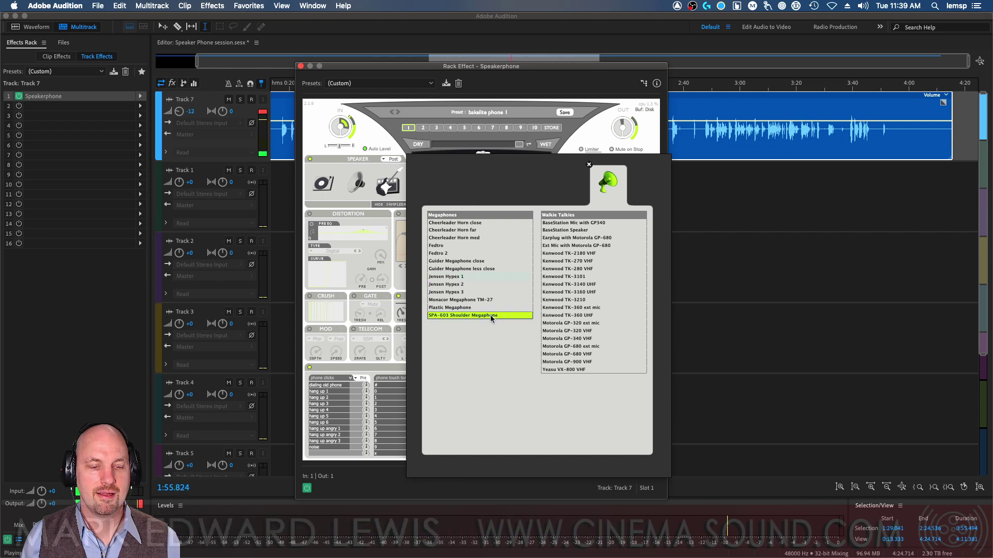
left_click(589, 164)
left_click(642, 187)
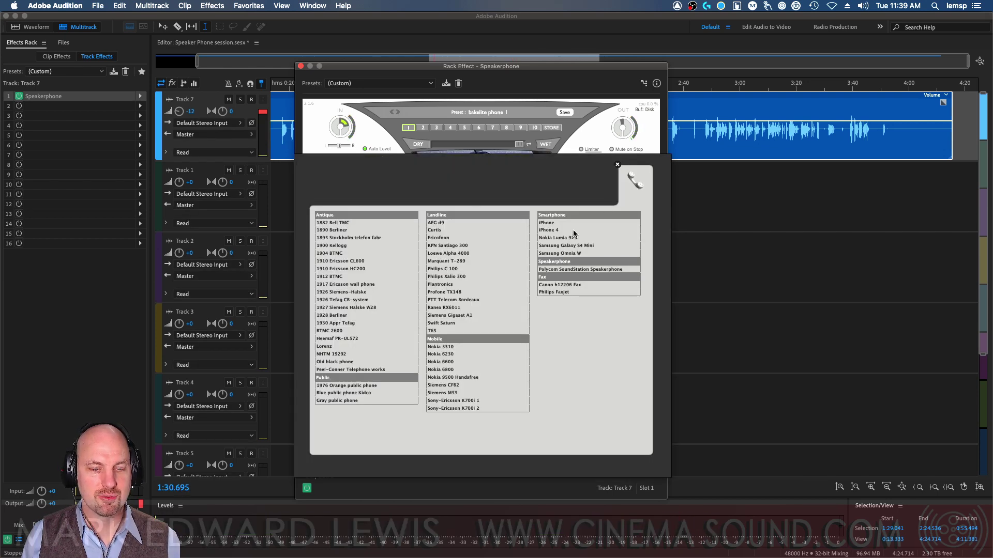
- Compare Samsung Galaxy S4 Mini and Nokia 6230 phone sounds, settling on the 1882 Bell TMC
key("space")
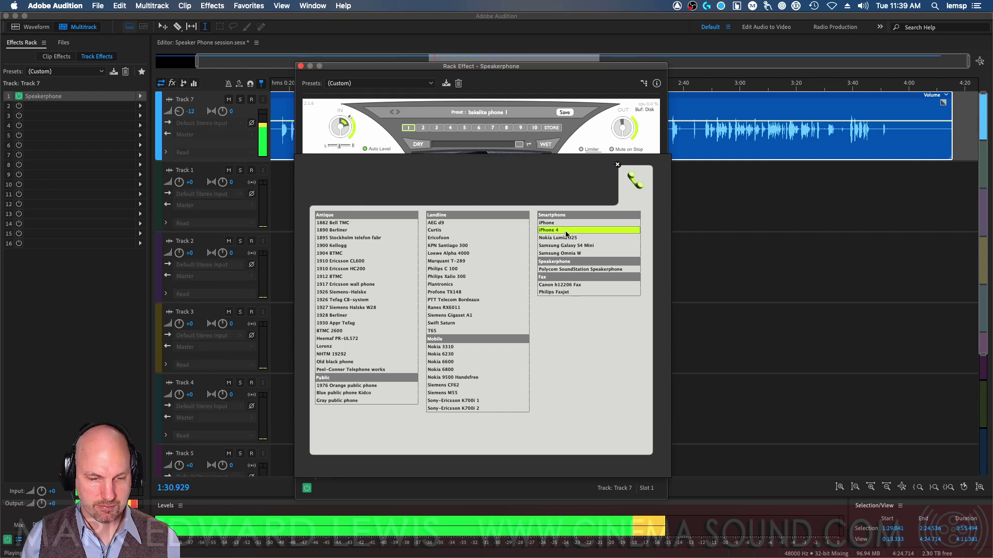
left_click(591, 245)
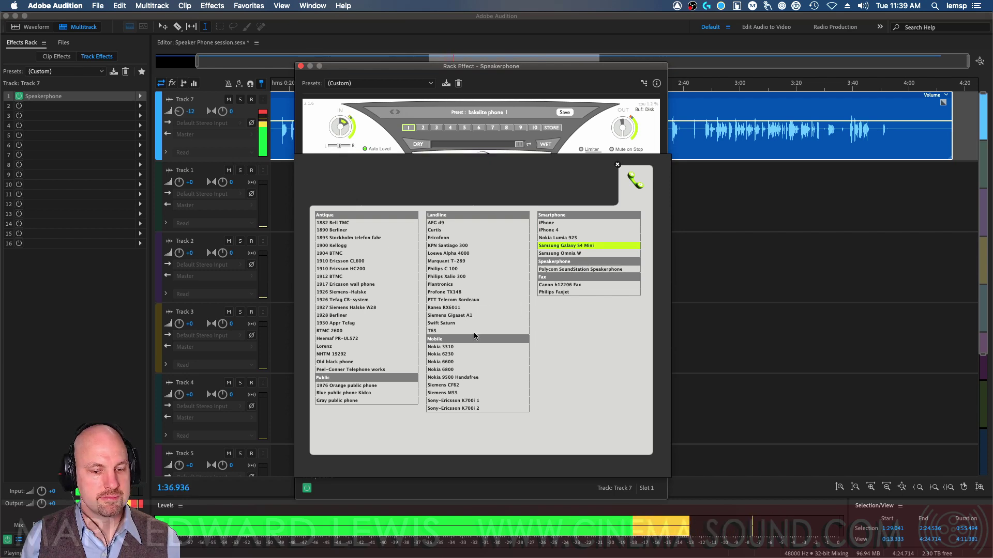
left_click(468, 354)
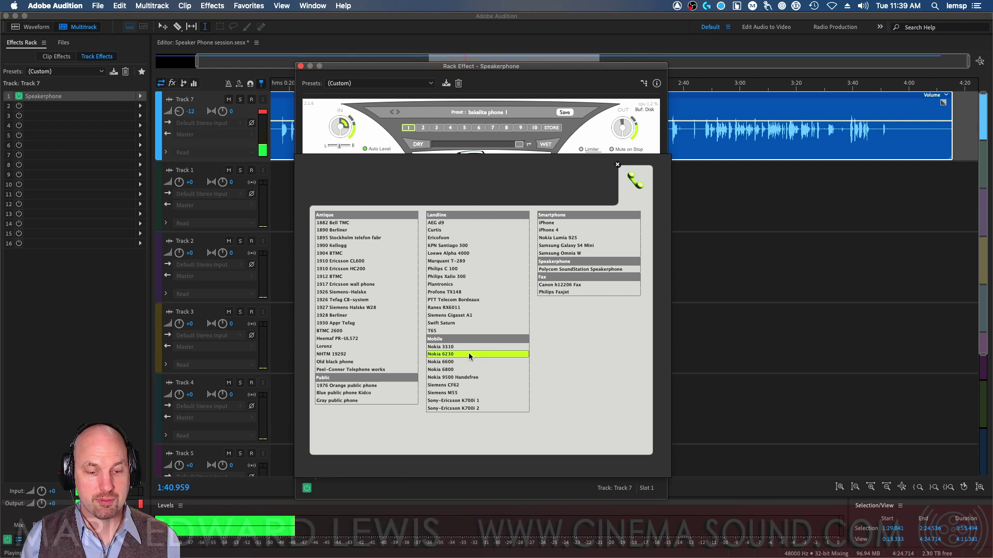
left_click(361, 224)
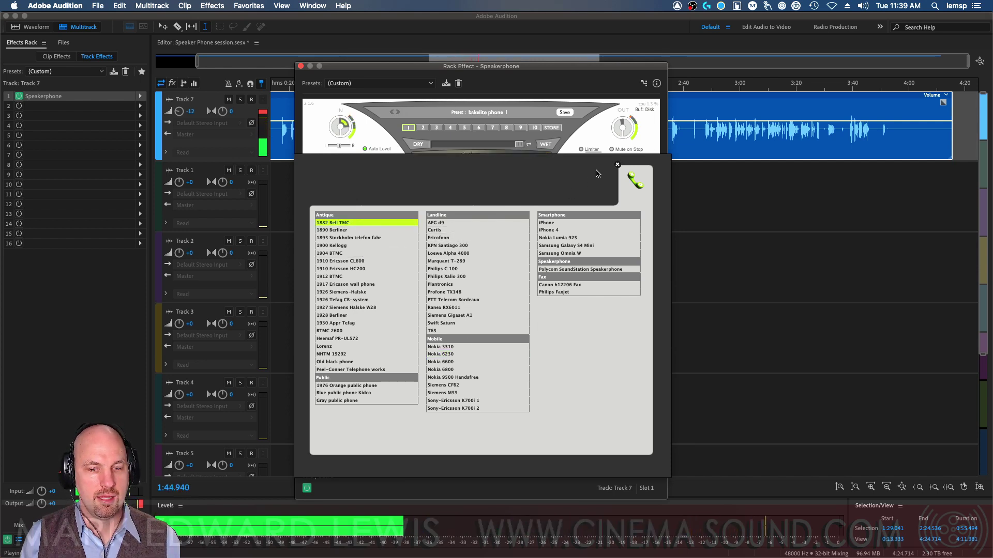
left_click(617, 164)
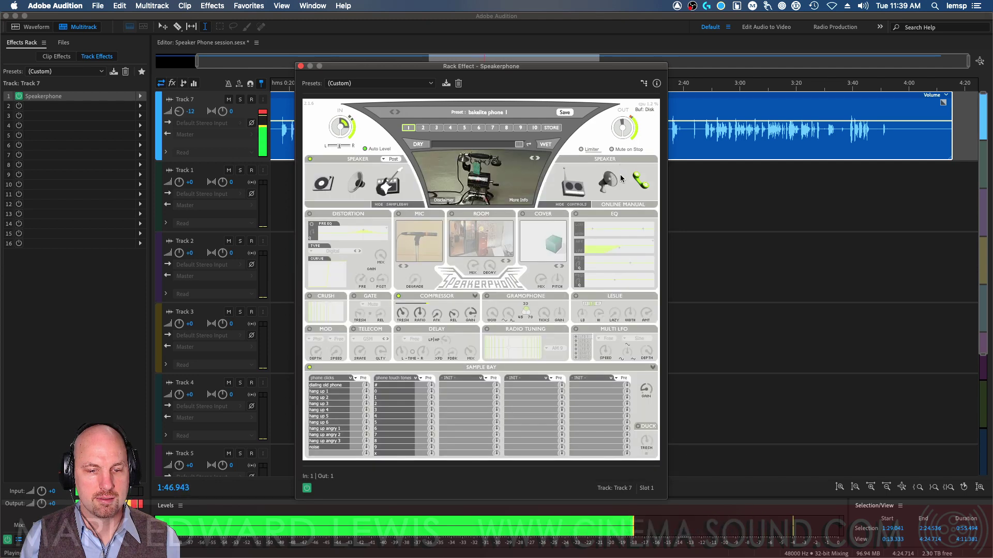
- Keep the speaker placement at Post, bypass the speaker module, and enable the EQ module
key("space")
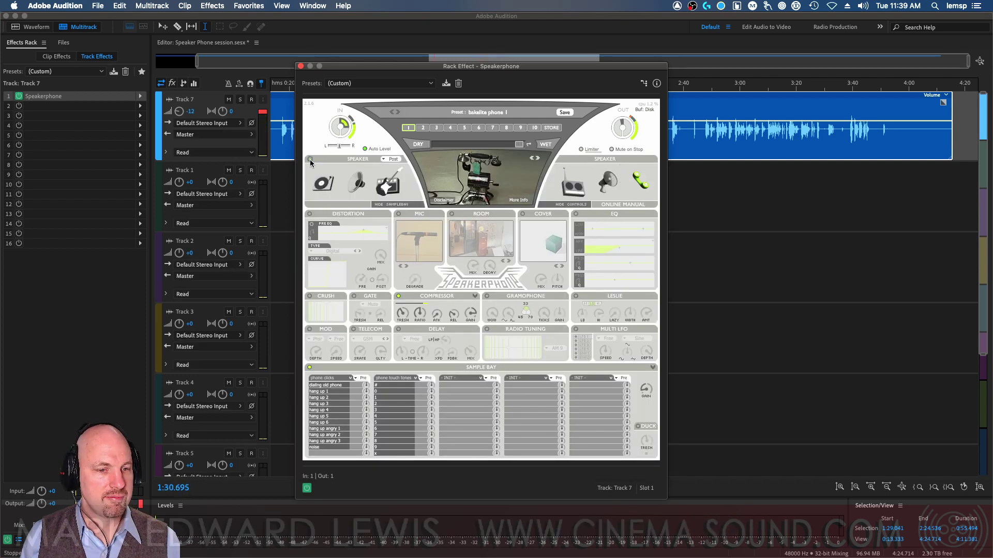
left_click(393, 160)
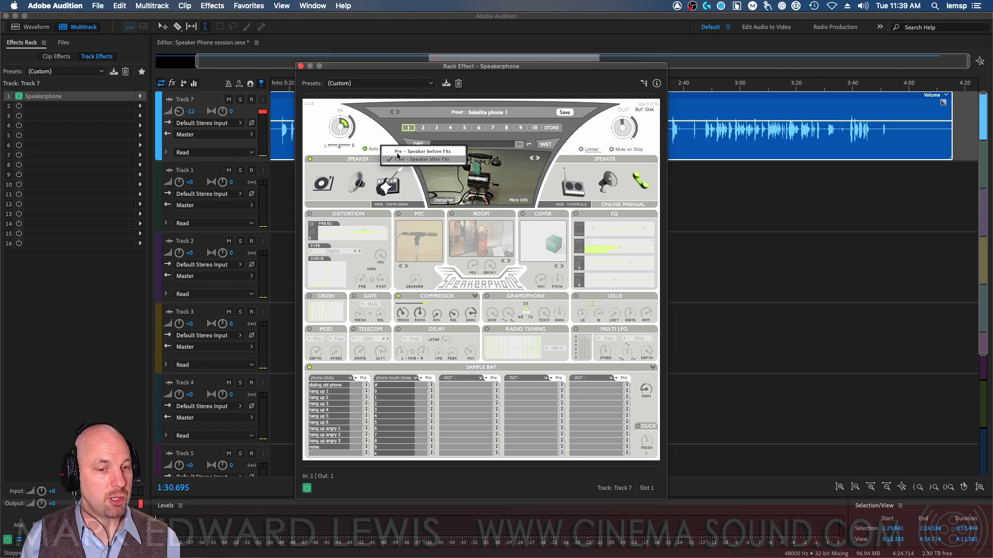
left_click(339, 154)
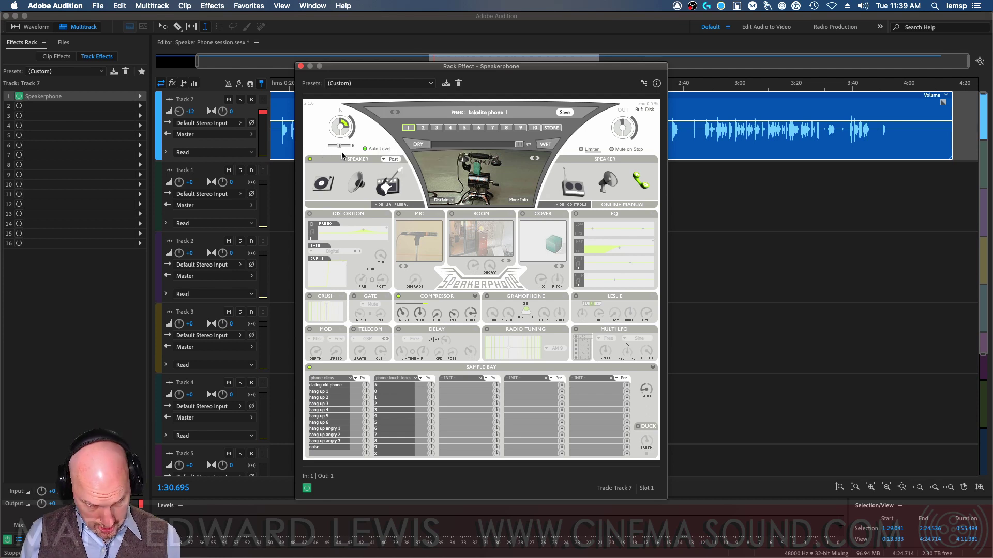
left_click(310, 160)
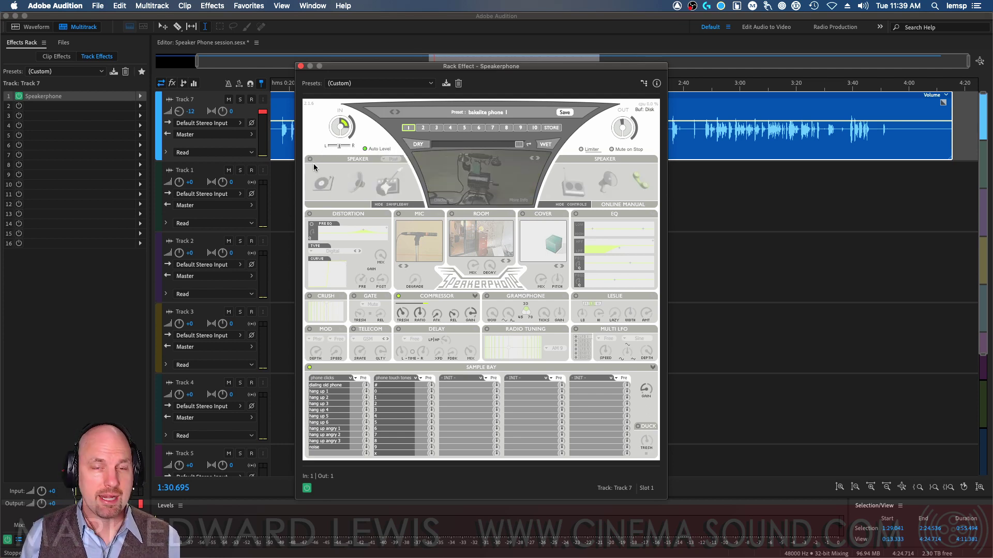
left_click(605, 216)
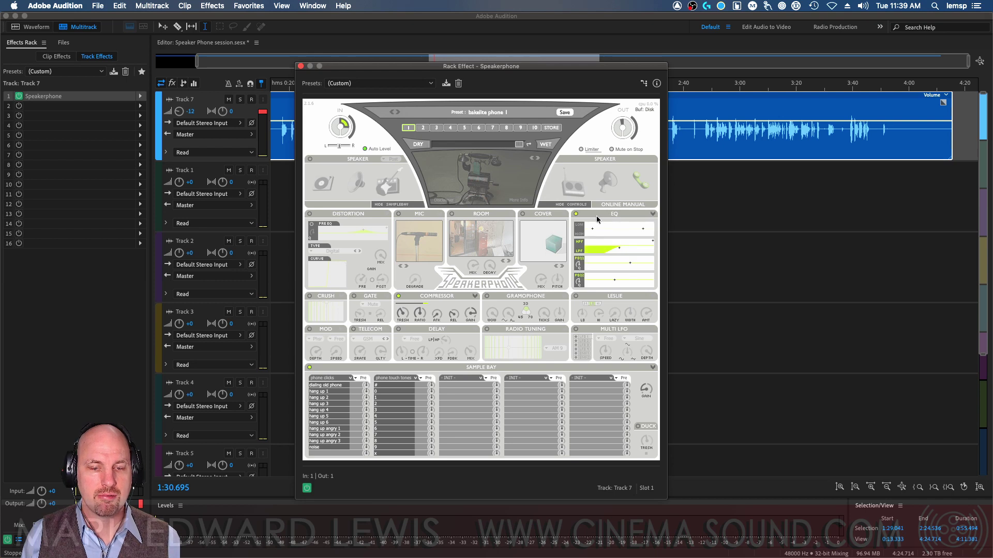
key("space")
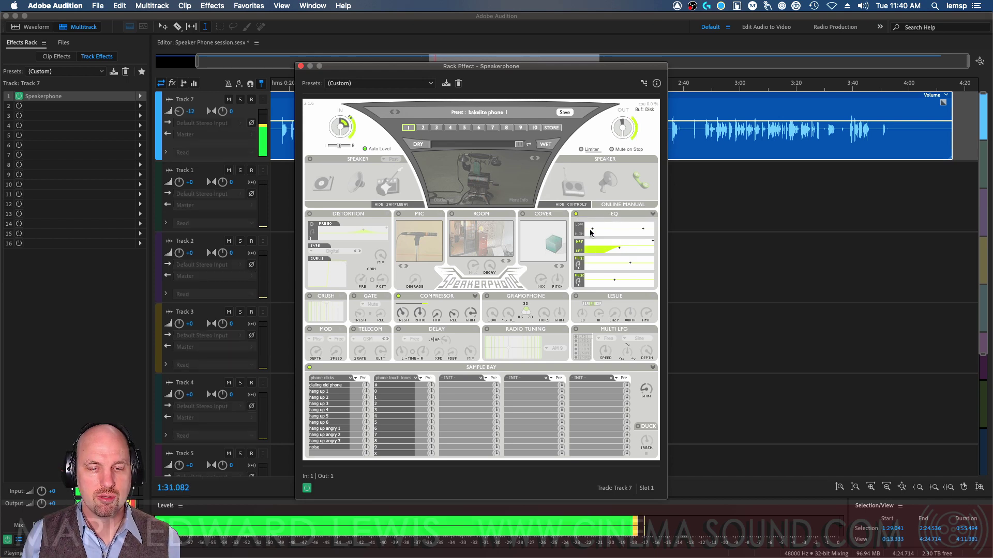
- Raise the EQ low-pass cutoff to 18000 Hz and boost the high shelf 8.6 dB at 3557 Hz
left_click_drag(619, 249, 580, 250)
left_click(531, 224)
left_click(594, 229)
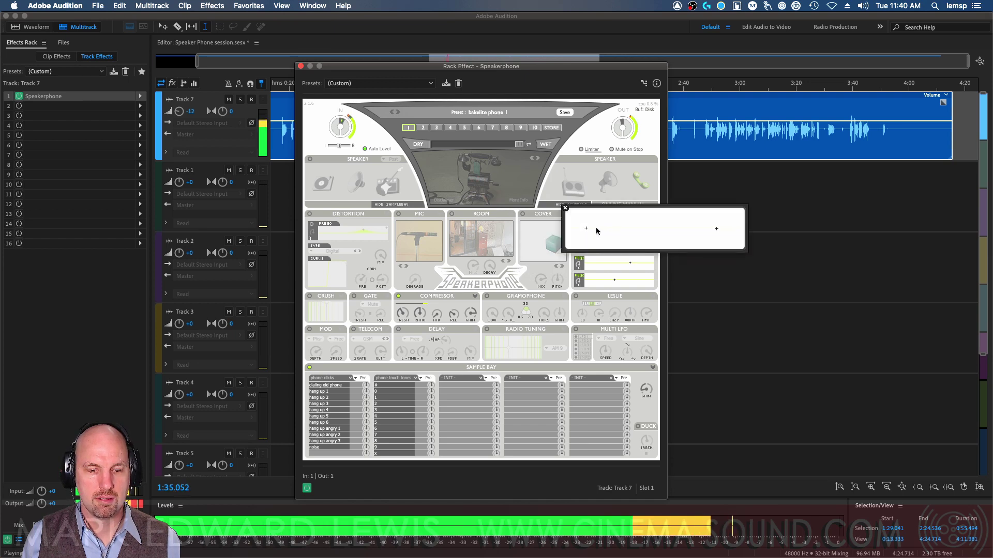
left_click_drag(716, 228, 682, 222)
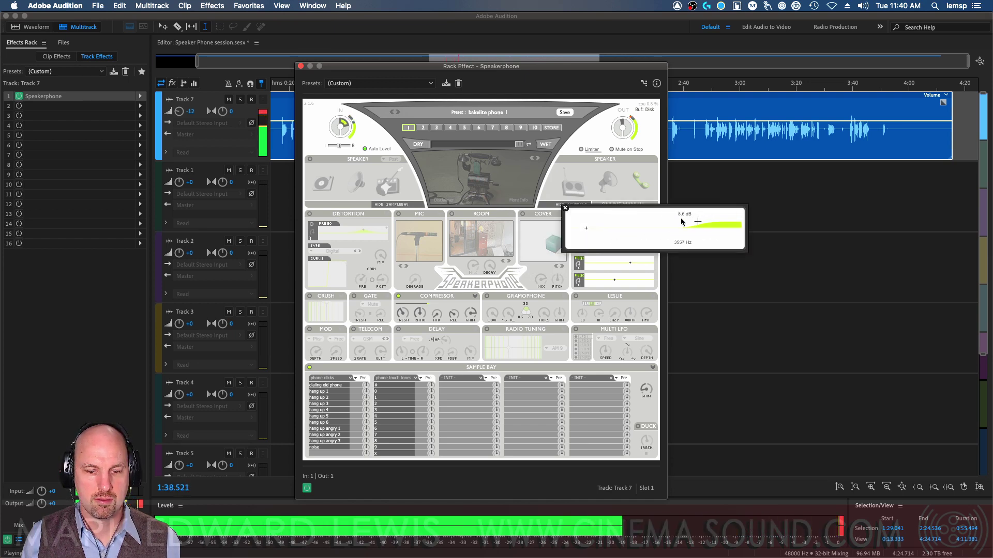
left_click(565, 208)
key("space")
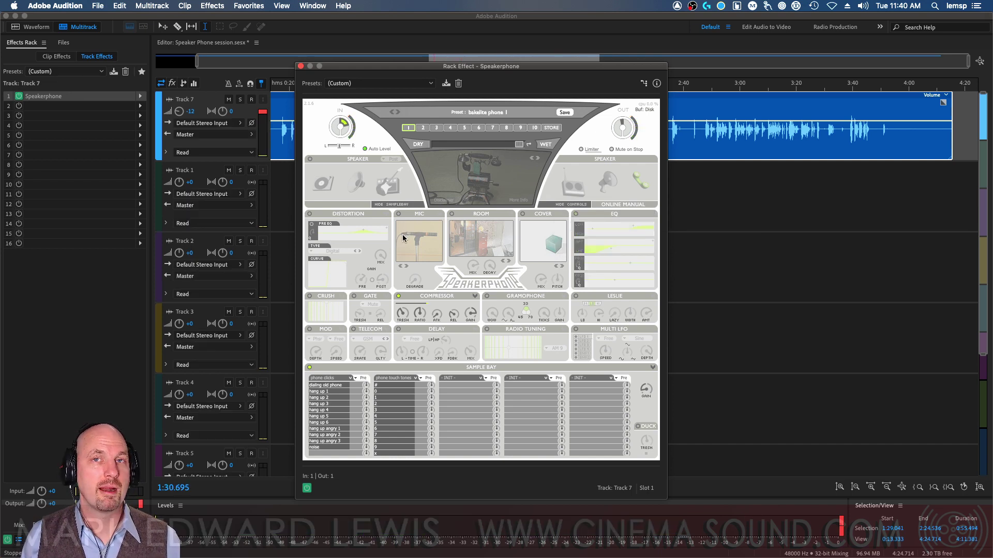
- Compare the Neumann KM83, Royer R122 and Telefunken U47 microphone models during playback
left_click(421, 232)
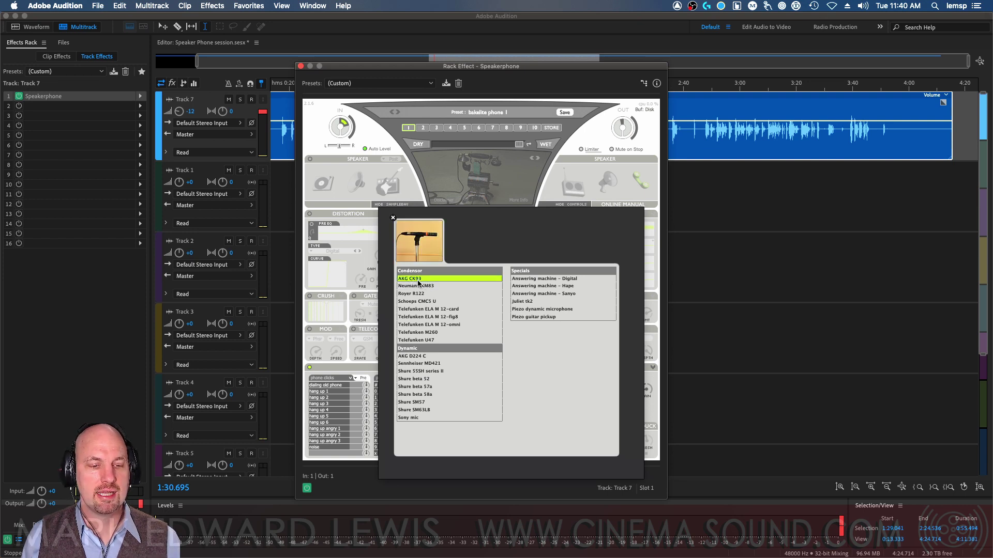
key("space")
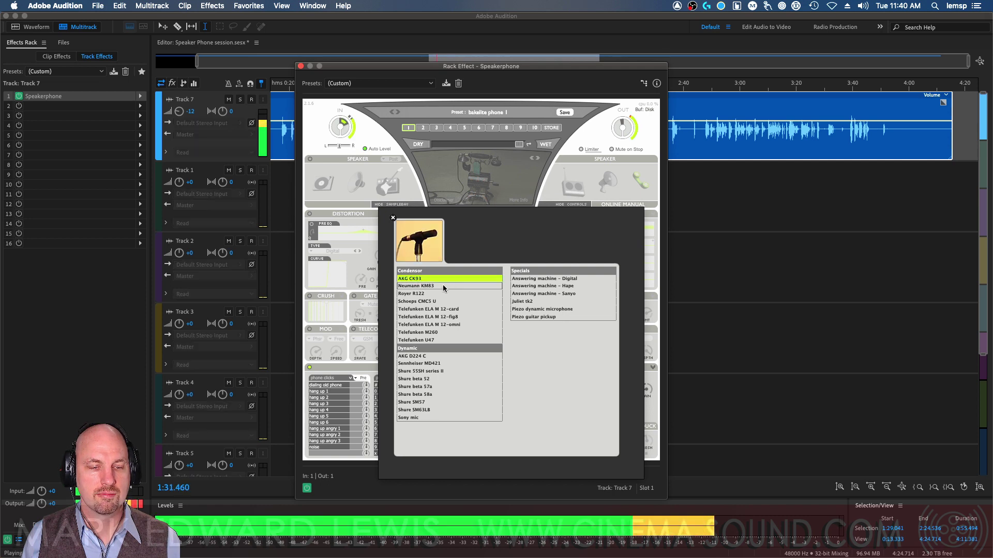
left_click(438, 284)
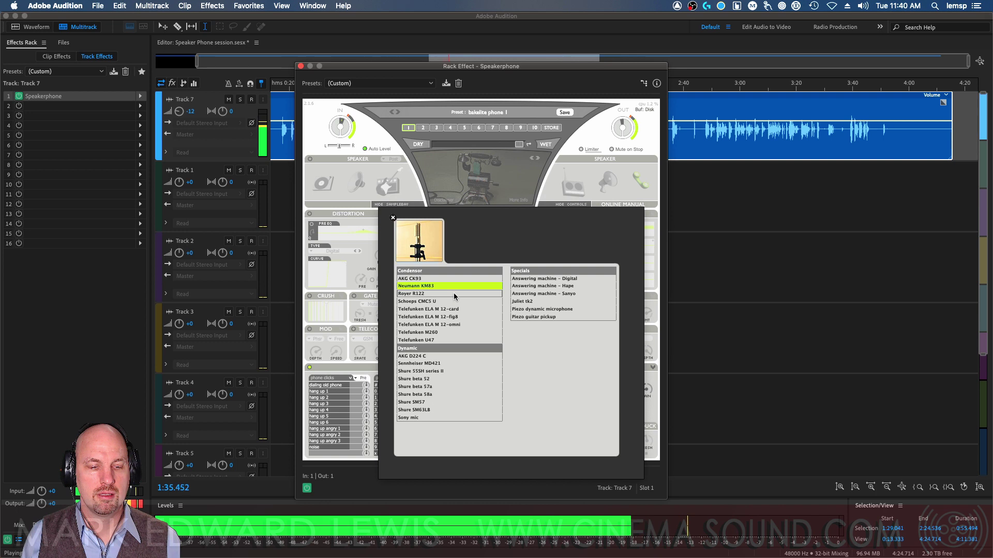
left_click(454, 292)
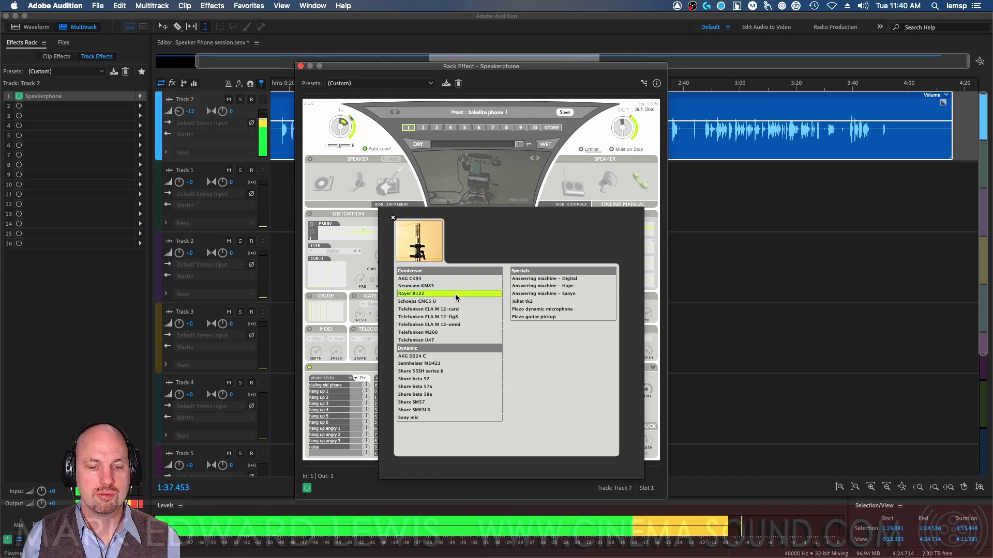
left_click(438, 341)
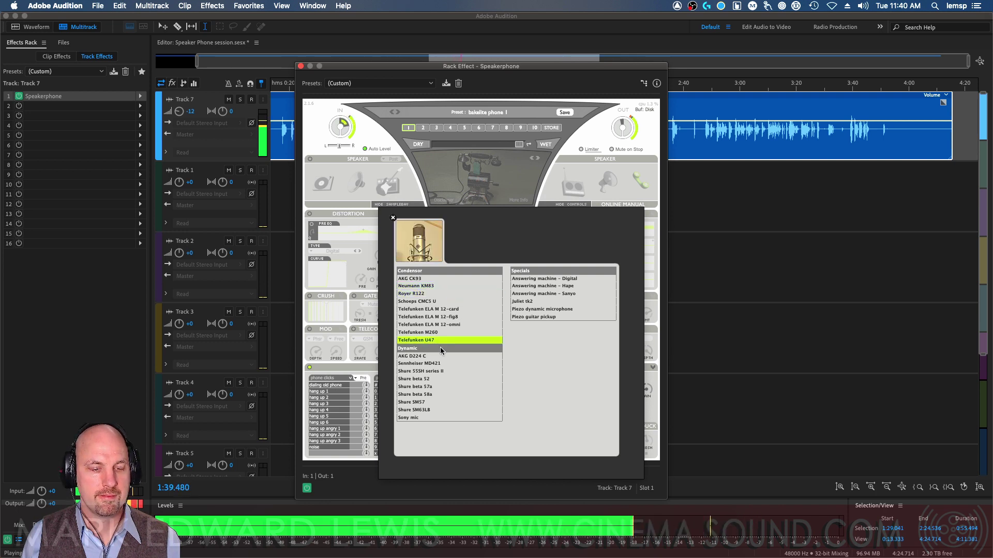
- Try Shure beta 57a, Shure SM57 and Answering machine – Hape, settling on Piezo dynamic microphone
left_click(442, 387)
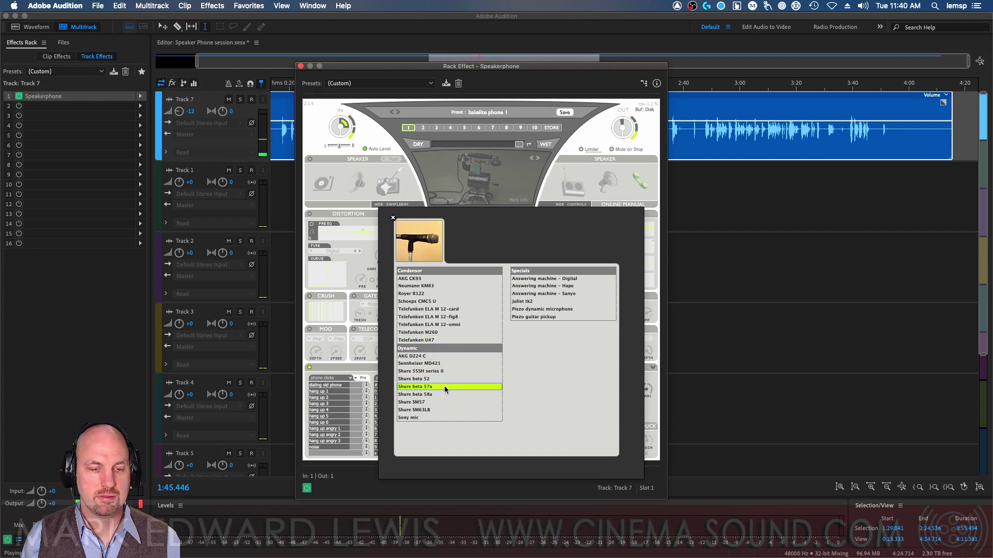
left_click(441, 402)
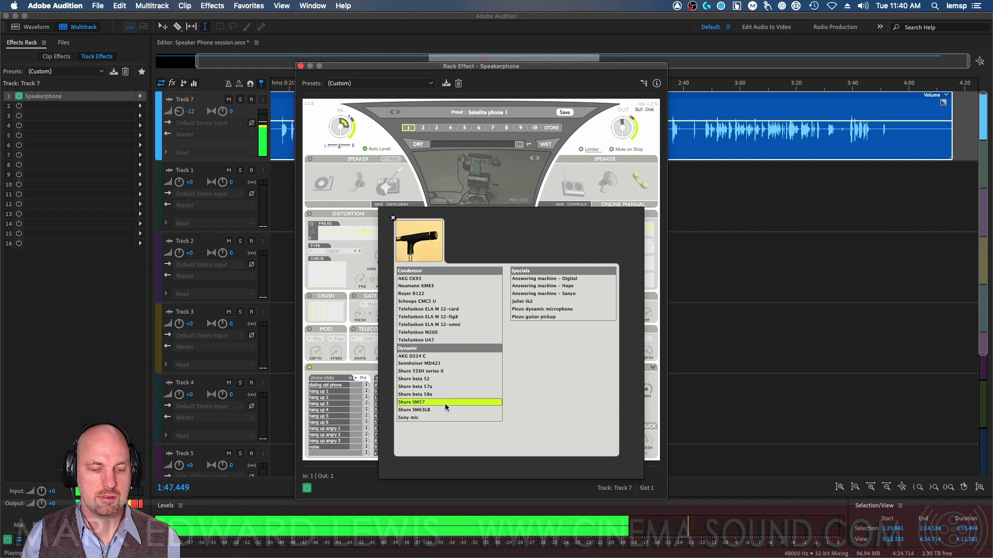
left_click(579, 285)
left_click(571, 309)
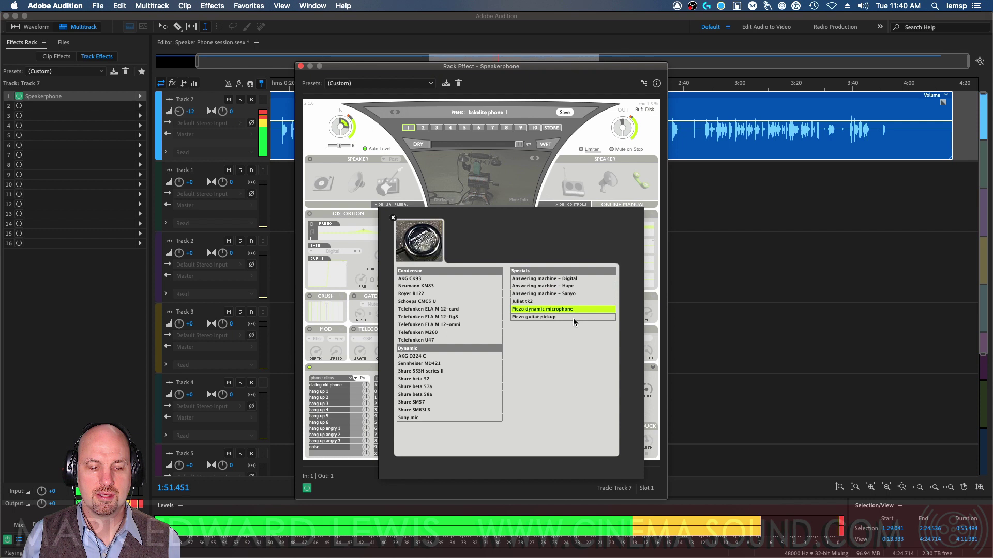
key("space")
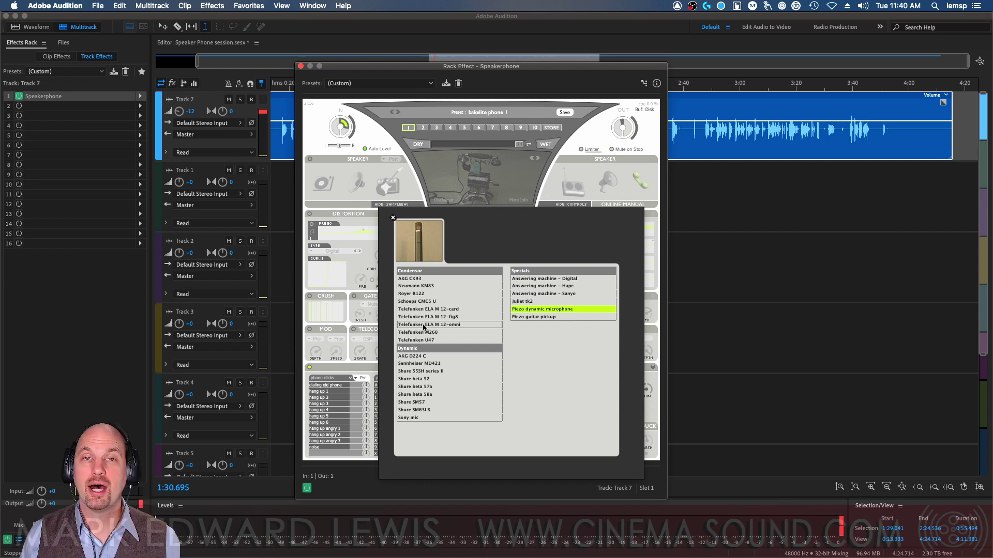
left_click(393, 218)
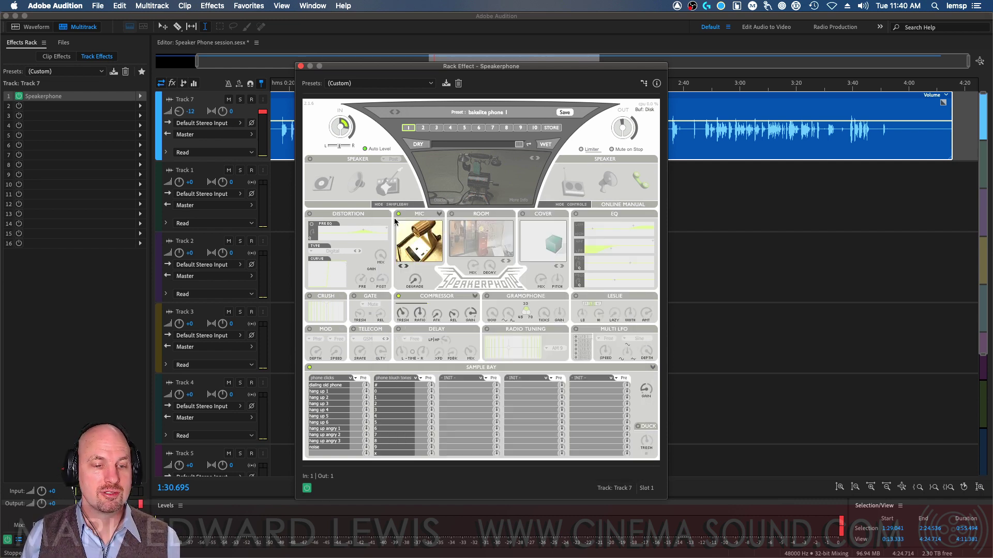
- Switch off the mic module and set the room to Bathroom from Medium Spaces, playing to hear it
left_click(398, 213)
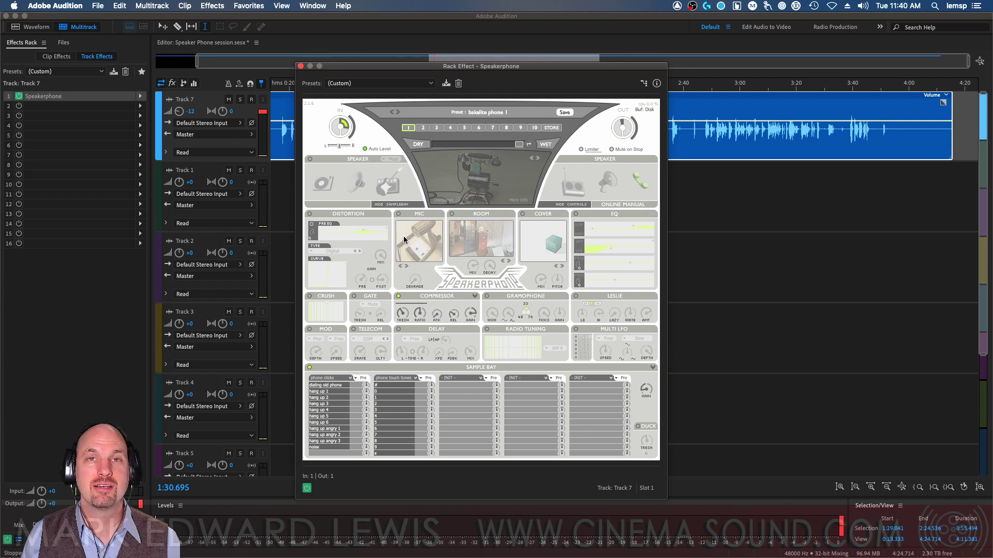
left_click(474, 237)
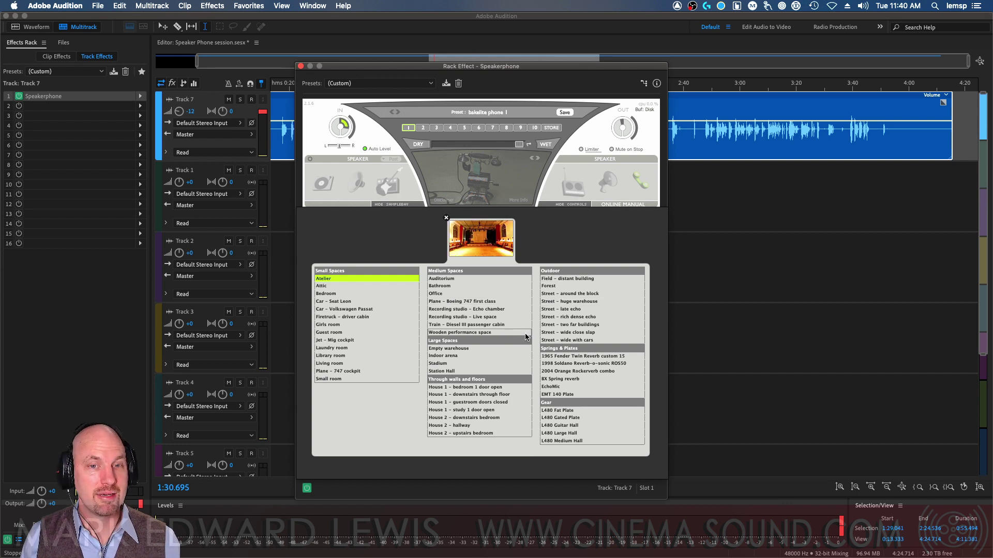
left_click(463, 285)
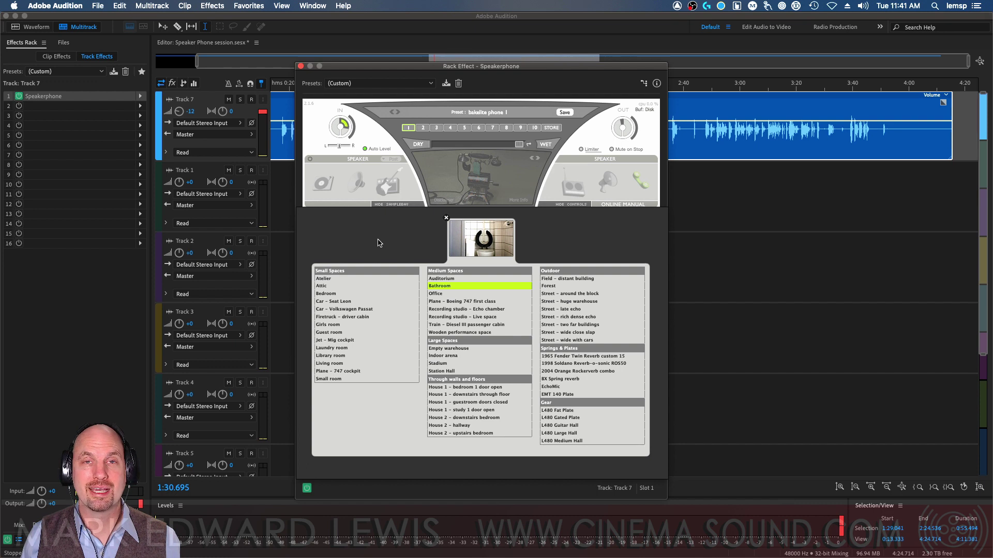
key("space")
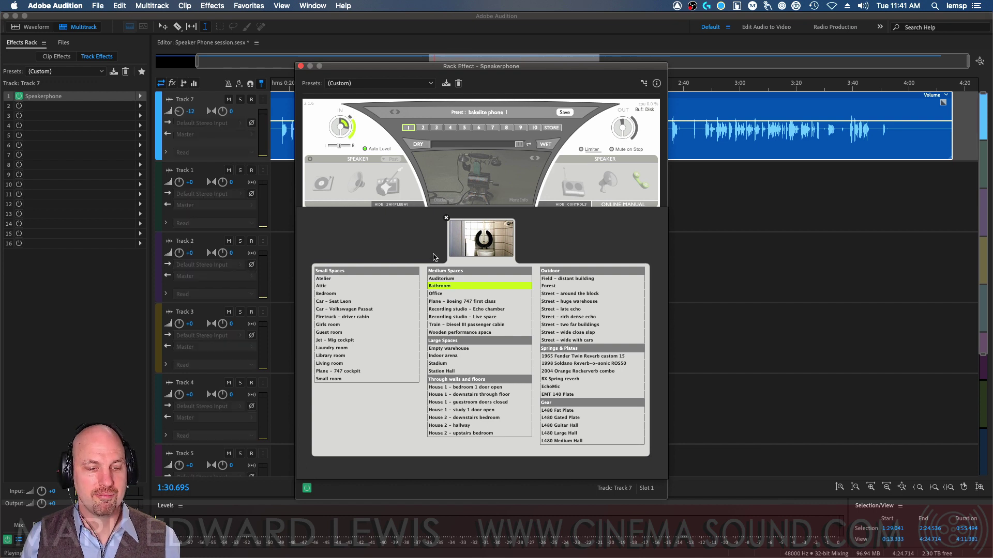
left_click(446, 218)
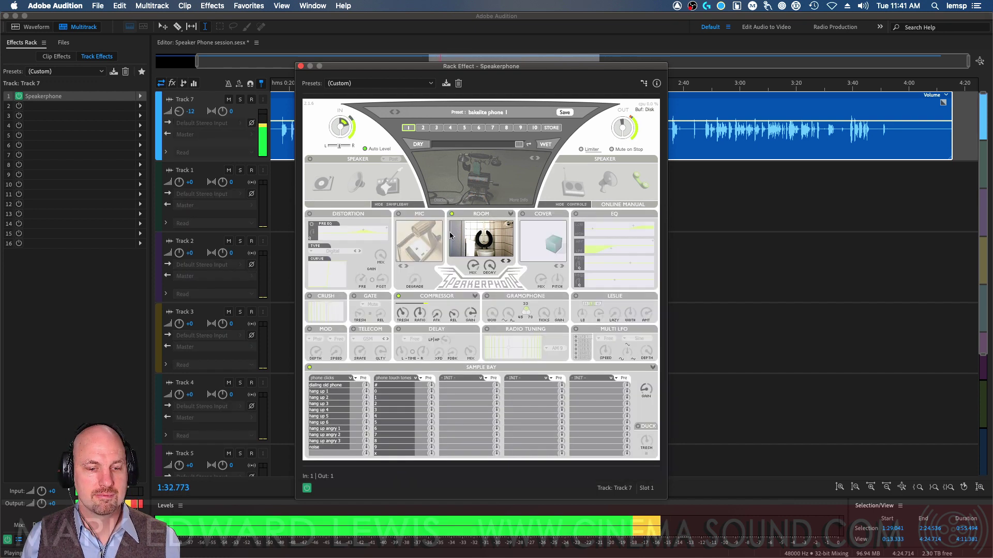
- Lower the Bathroom room mix, raise its decay to 0.996, and stop playback
left_click_drag(485, 270, 441, 292)
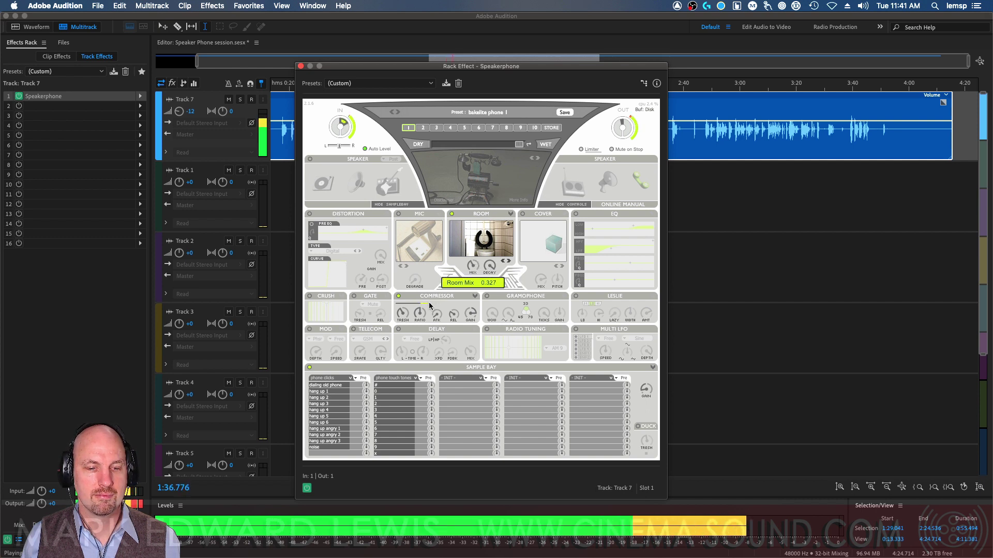
left_click_drag(489, 266, 480, 274)
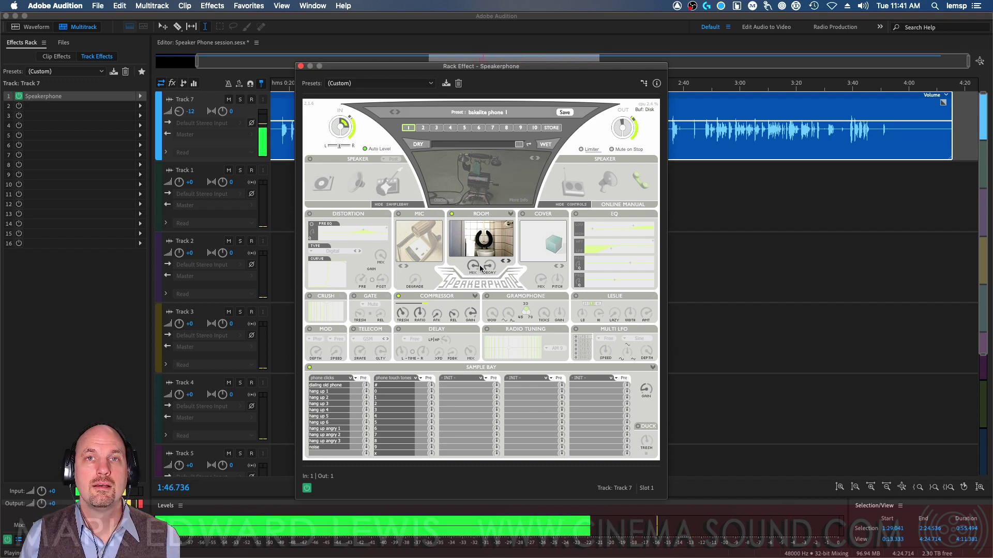
mouse_move(479, 265)
key("space")
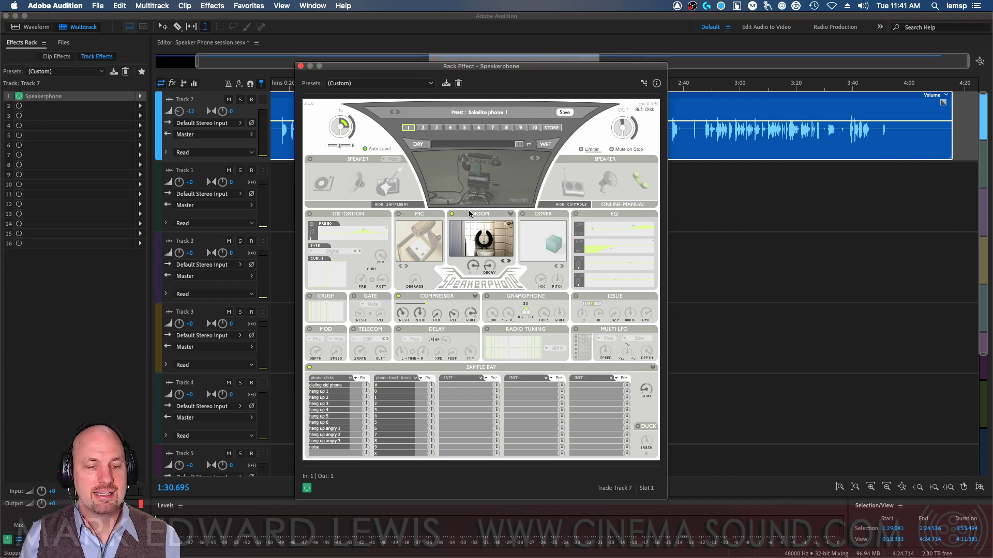
left_click(480, 236)
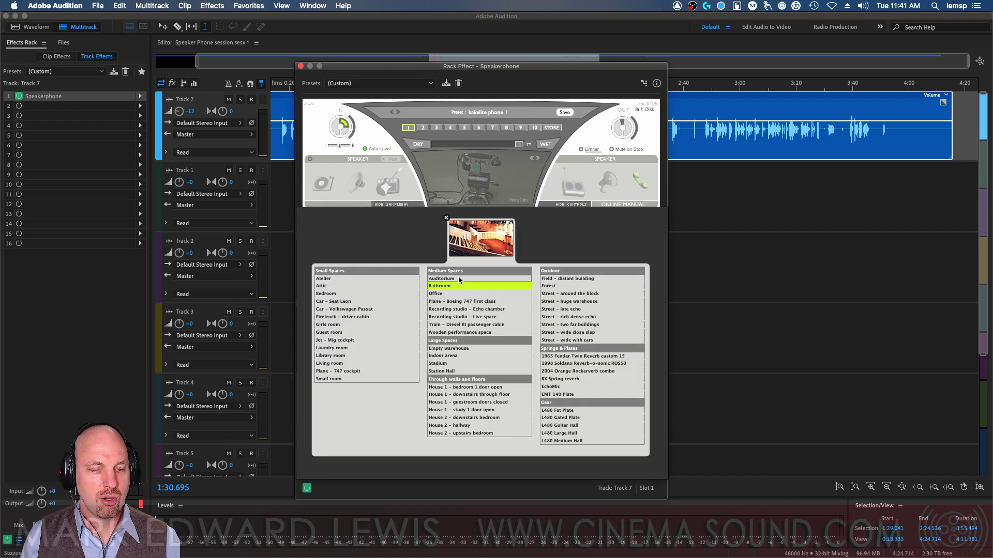
- Audition the Office, Bedroom, Girls room and Firetruck rooms during playback, settling on Street – late echo
key("space")
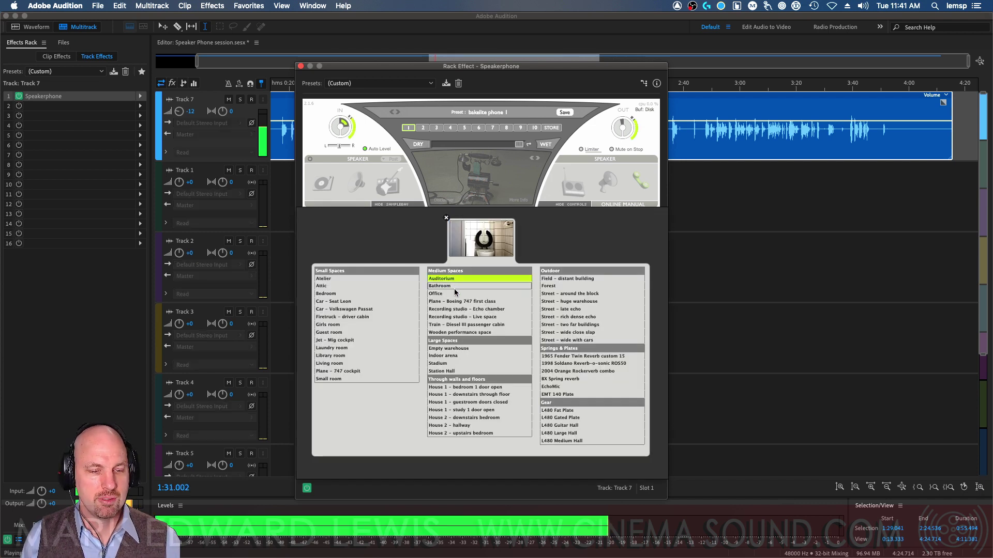
left_click(446, 218)
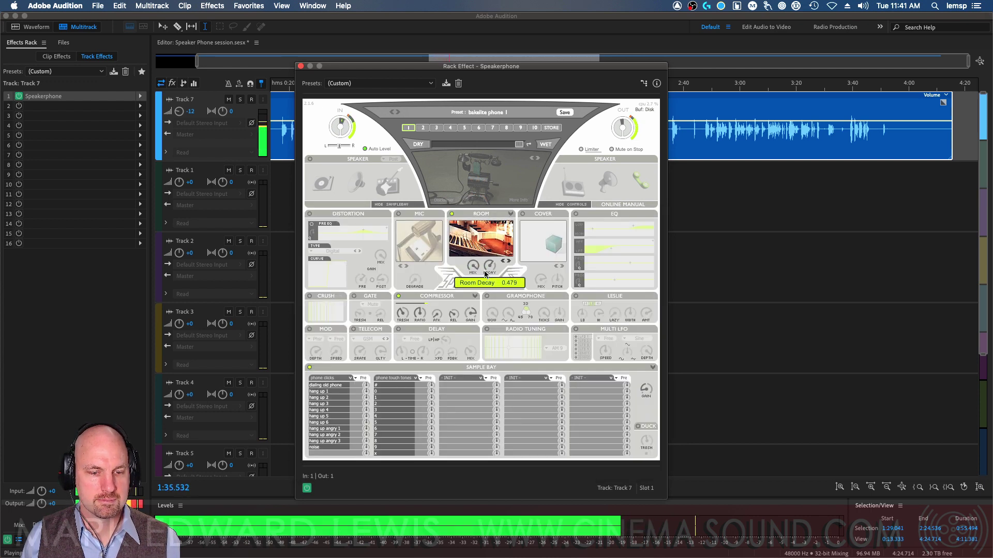
left_click(492, 253)
left_click(471, 293)
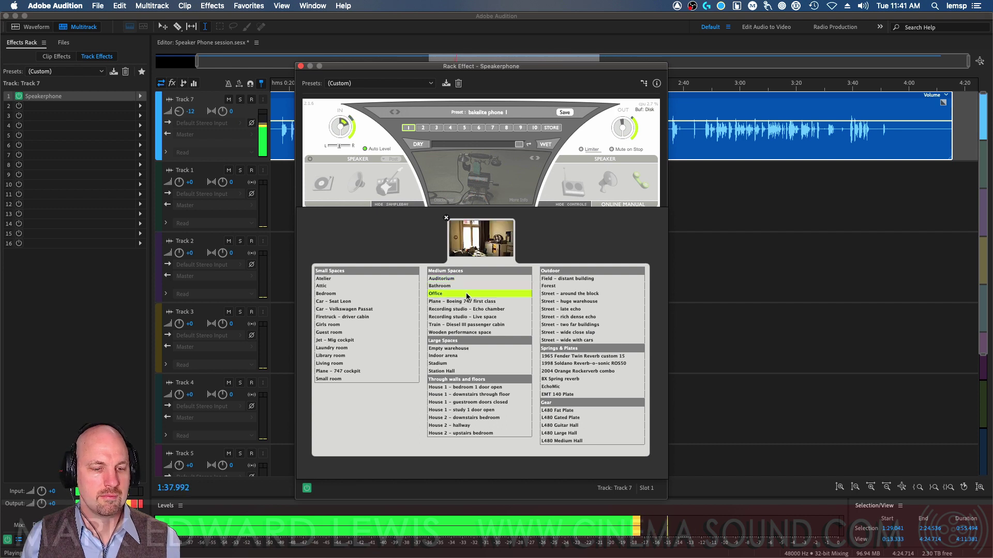
left_click(363, 285)
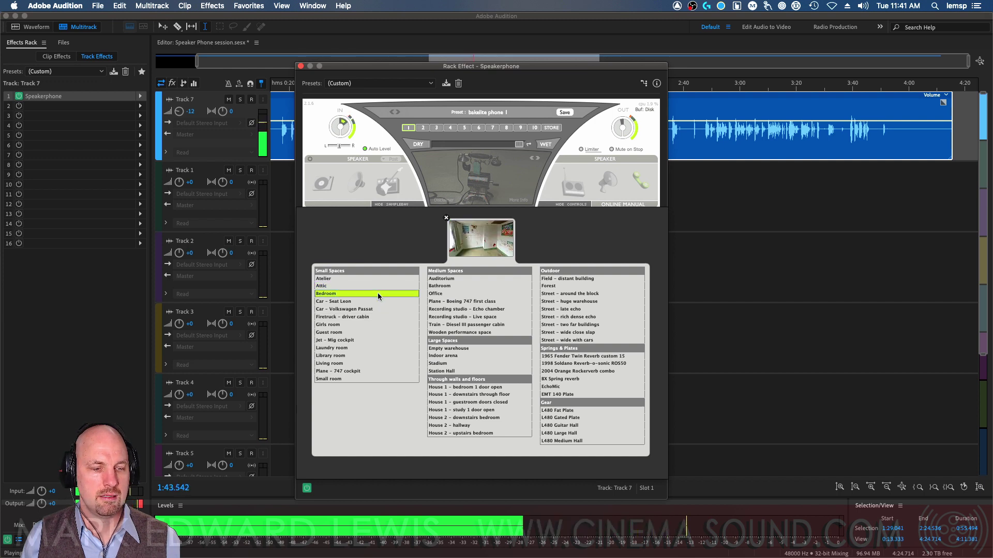
left_click(376, 324)
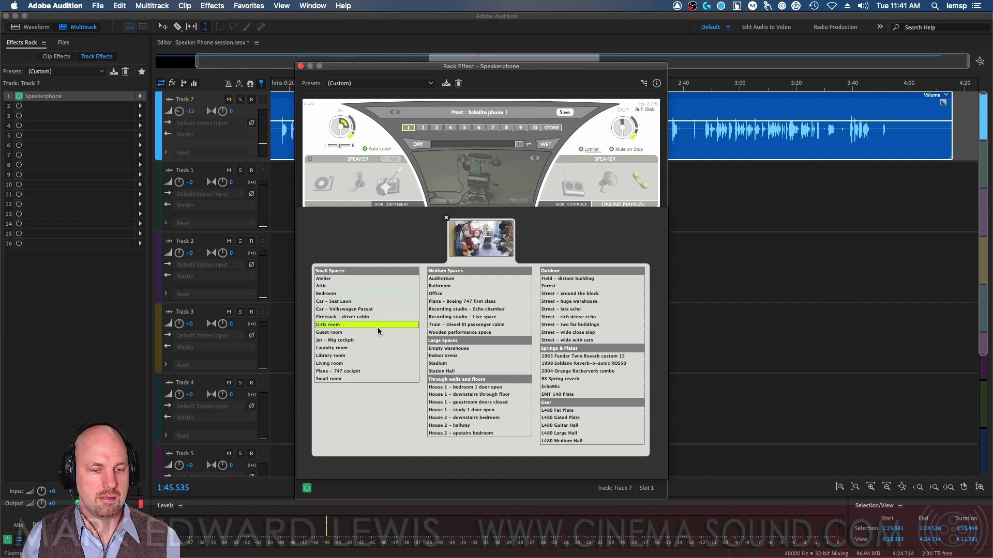
left_click(373, 316)
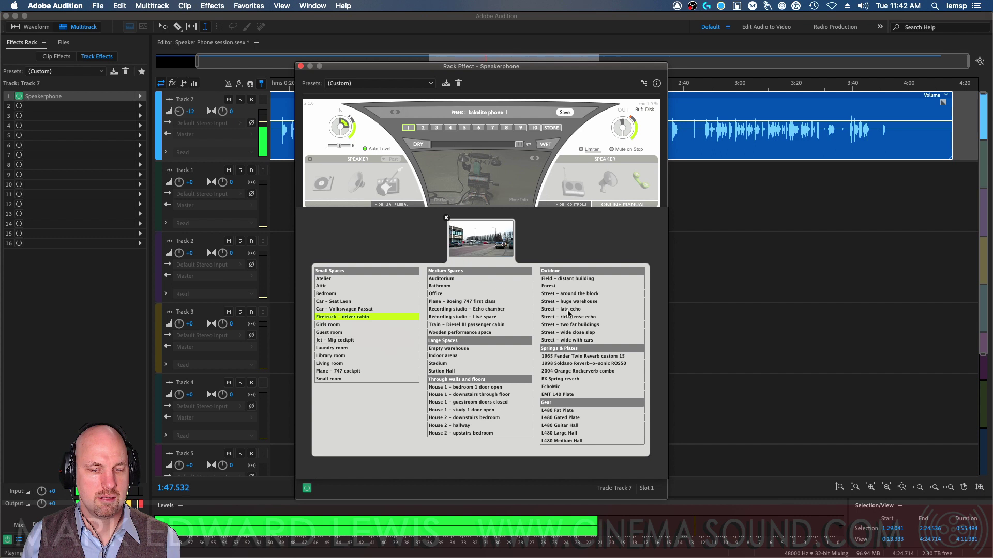
left_click(587, 311)
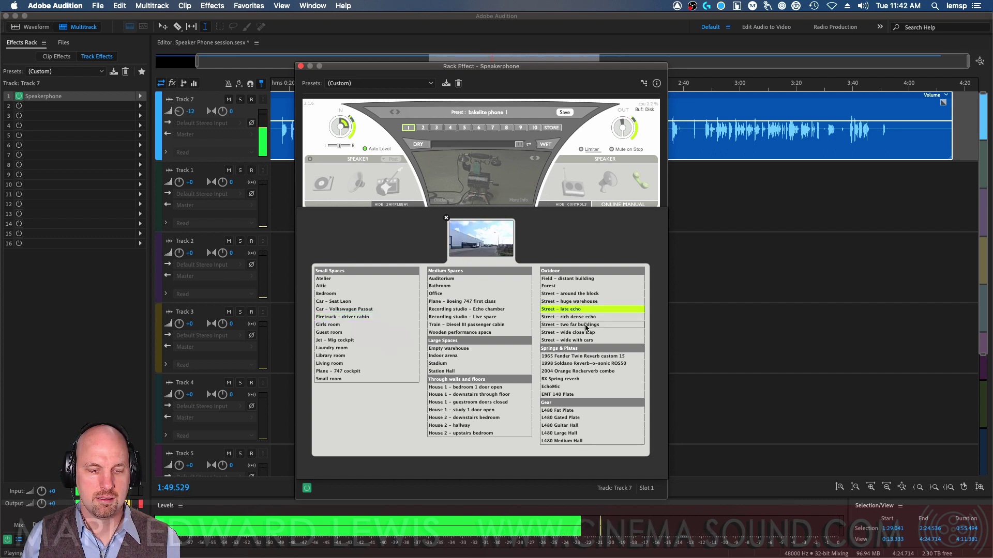
key("space")
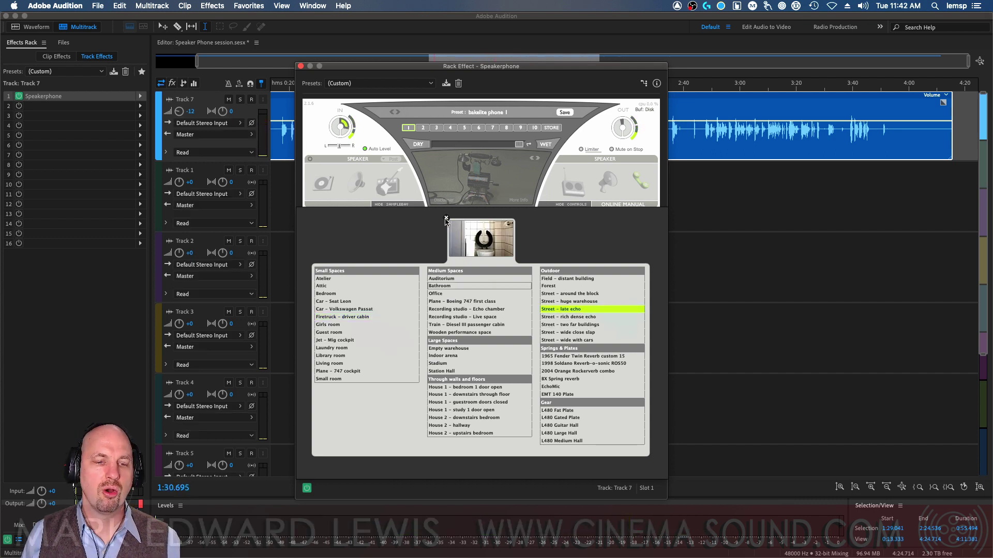
left_click(445, 217)
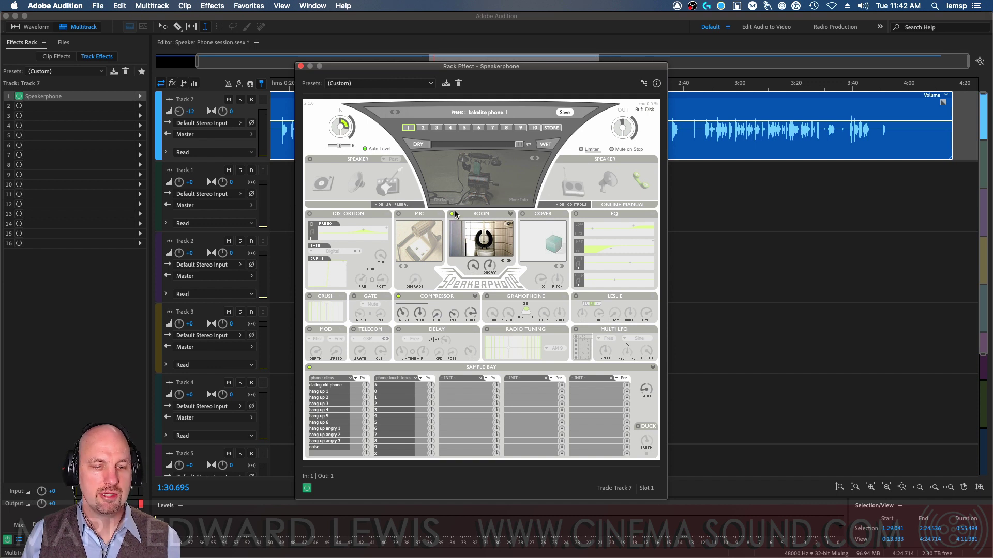
- Enable the mic module, raise its degradation and listen to it, then switch on the cover module
left_click_drag(414, 281, 422, 277)
key("space")
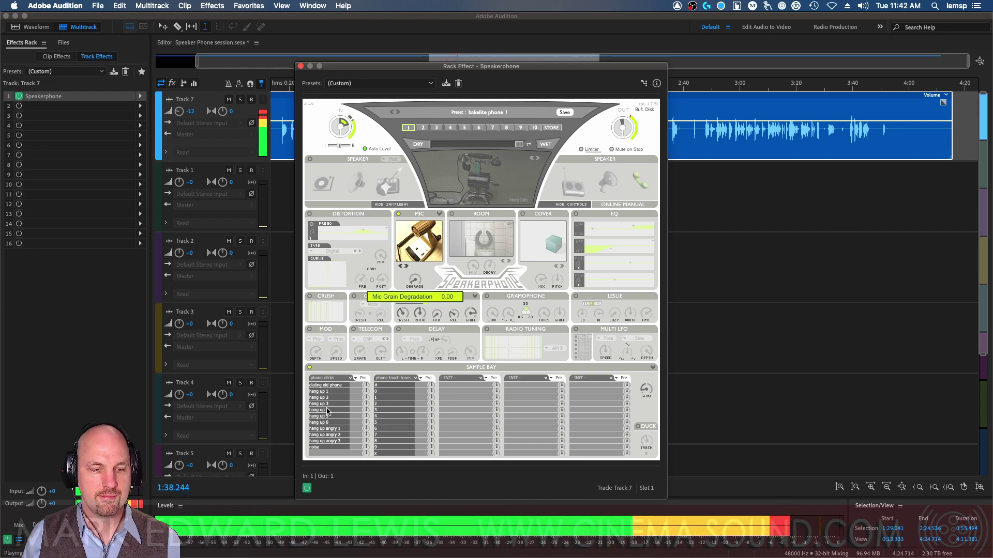
key("space")
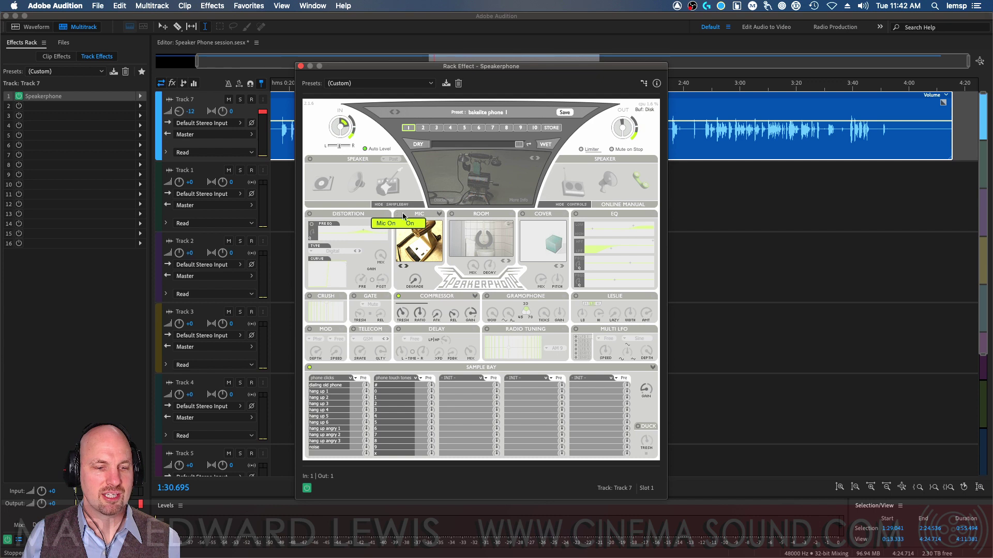
left_click(549, 220)
- Audition Beer can, Cowbell off axis, Beer bottle and 8 blankets covers, then choose Soup pan closed w metal plate
left_click(542, 252)
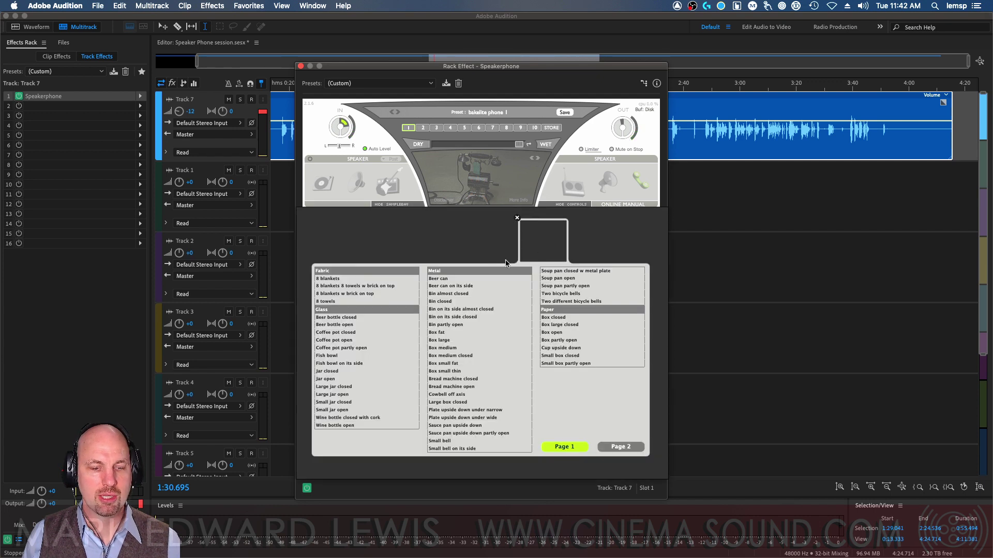
left_click(456, 280)
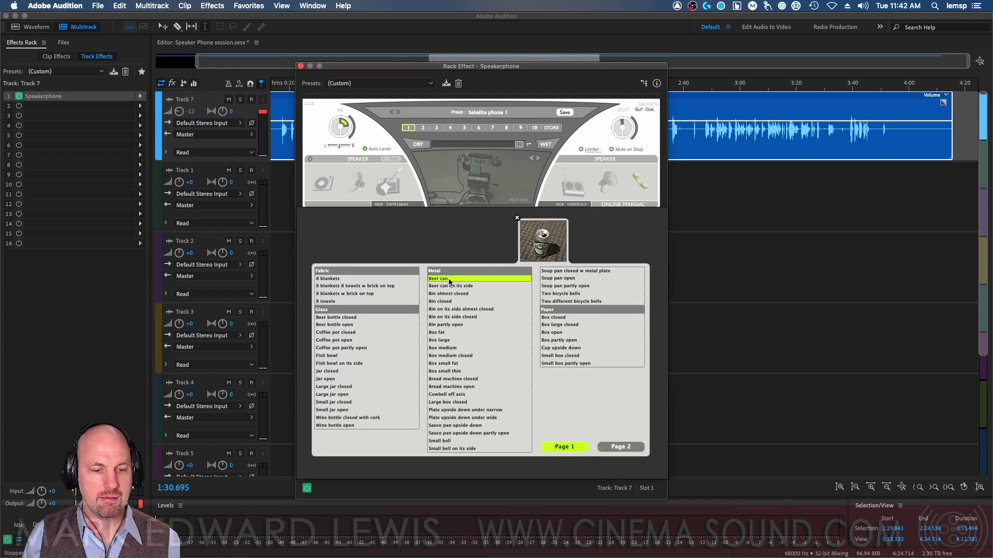
key("space")
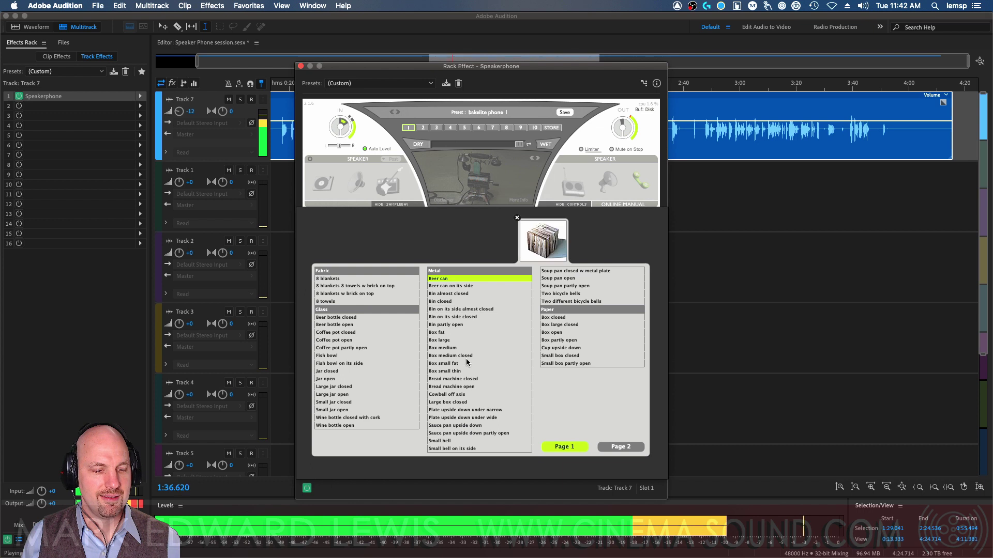
left_click(470, 396)
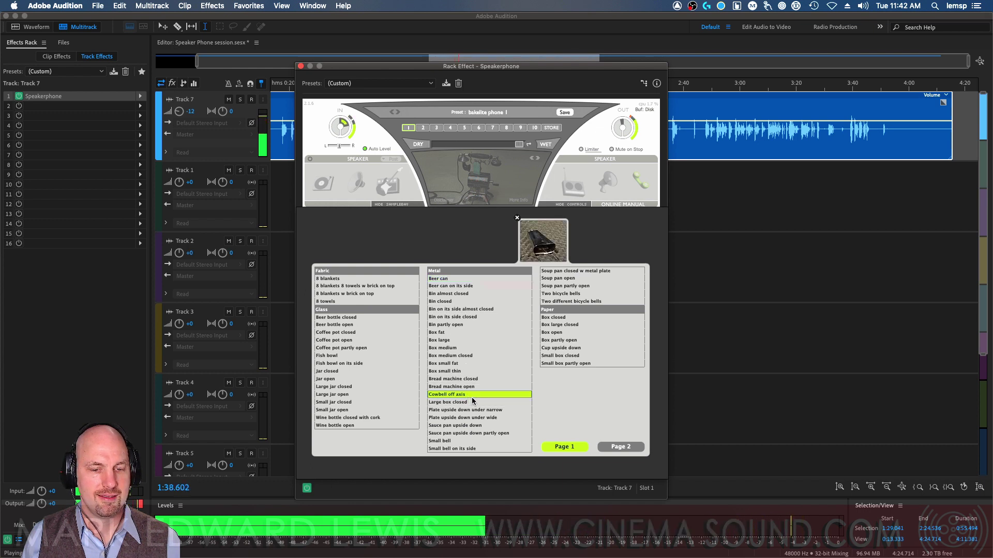
left_click(368, 315)
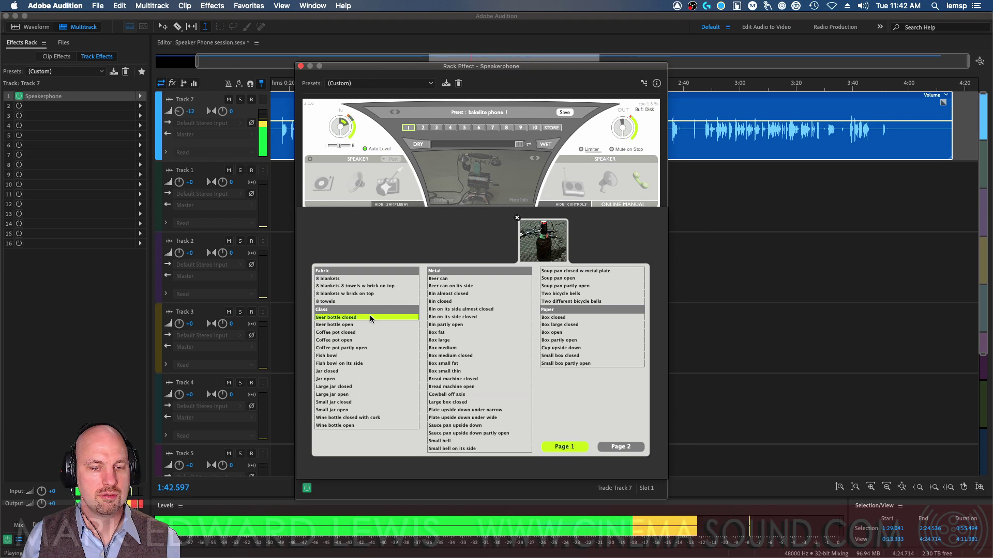
left_click(367, 324)
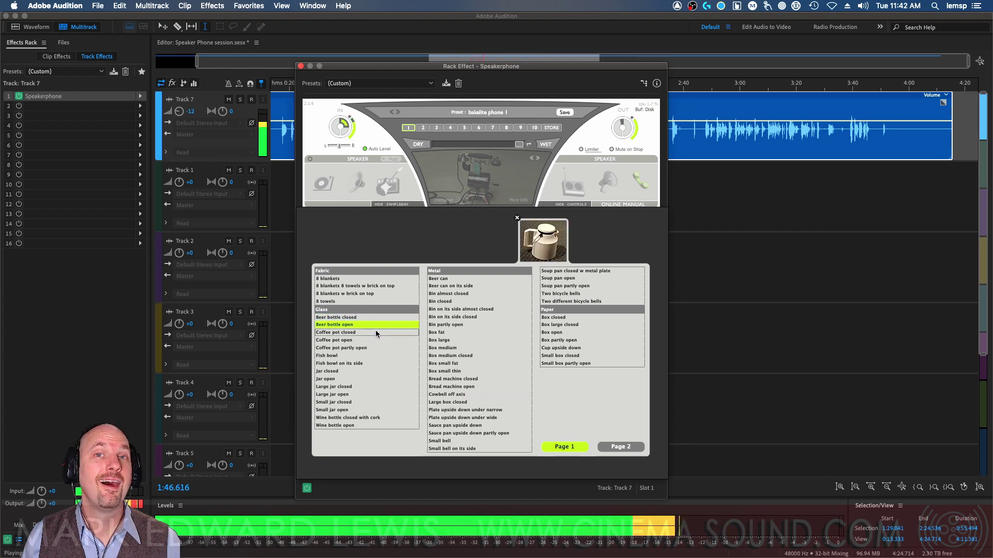
left_click(370, 279)
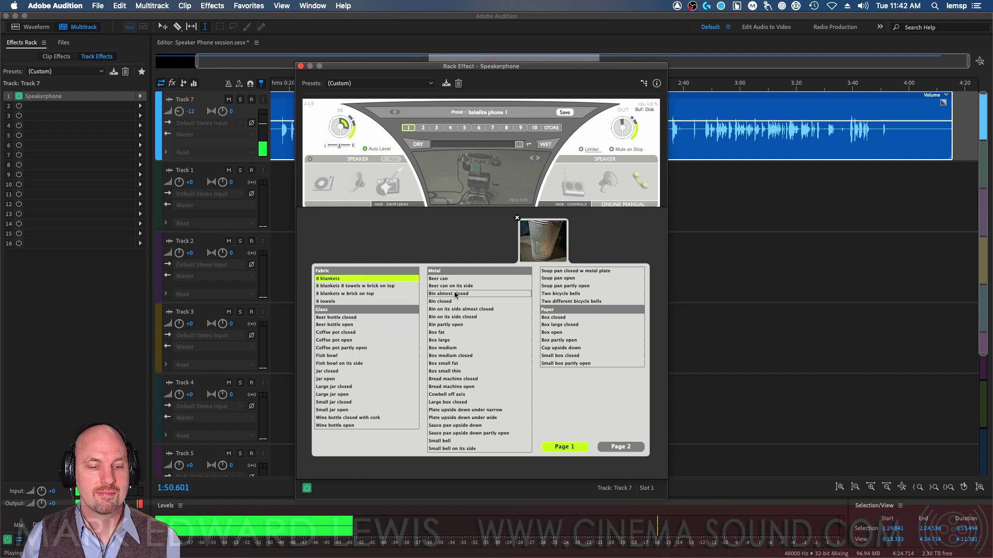
left_click(578, 271)
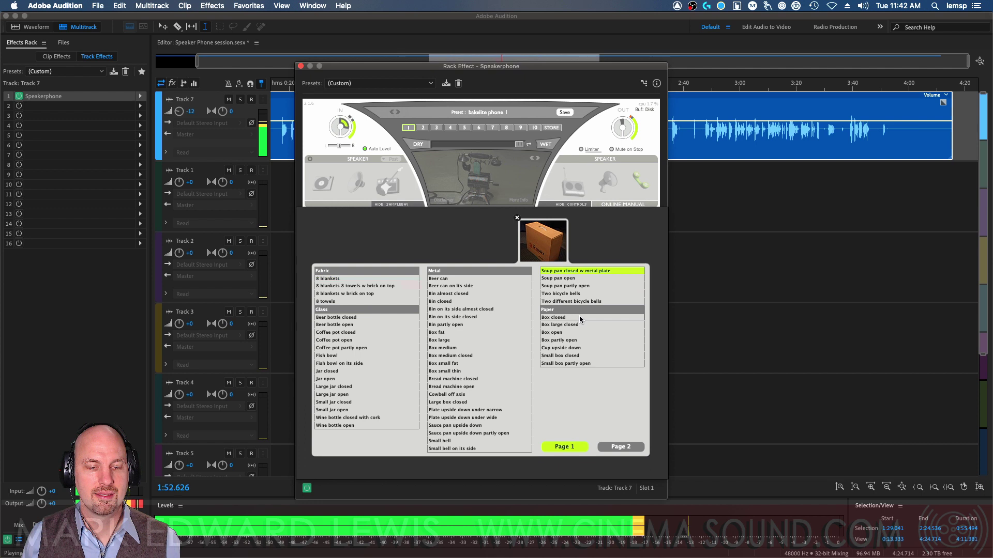
left_click(517, 218)
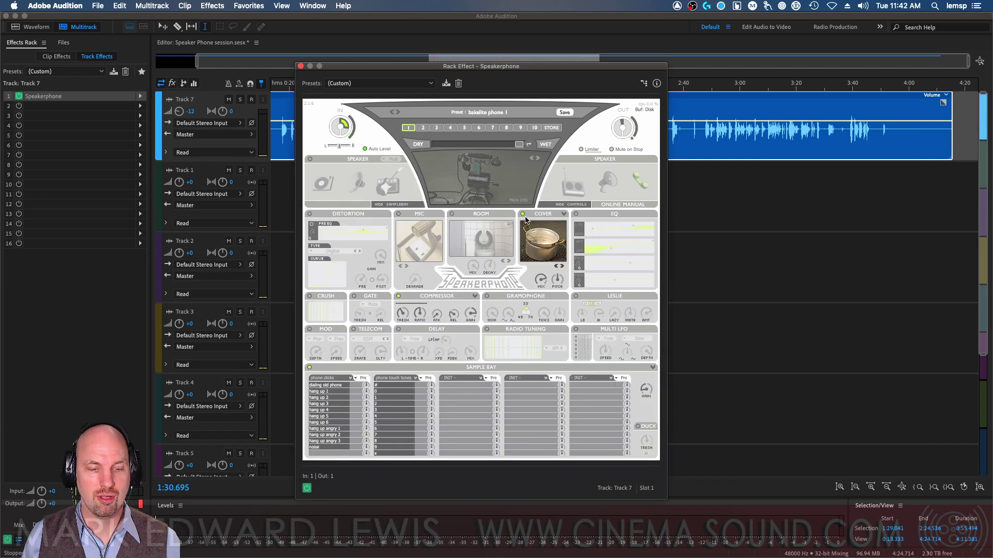
- Bypass the cover, switch on crush and reshape its XY pad during playback, then turn the gate off
left_click(523, 214)
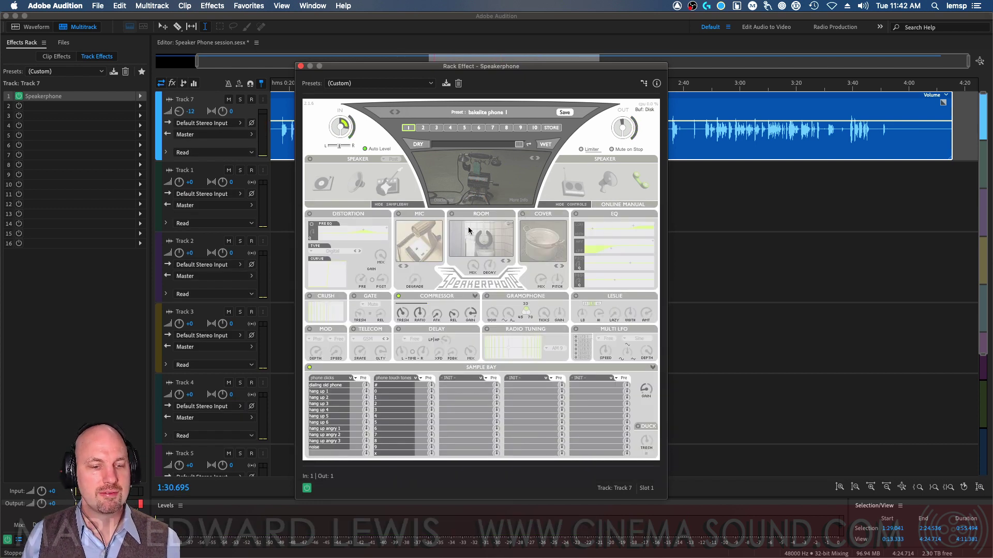
left_click(321, 298)
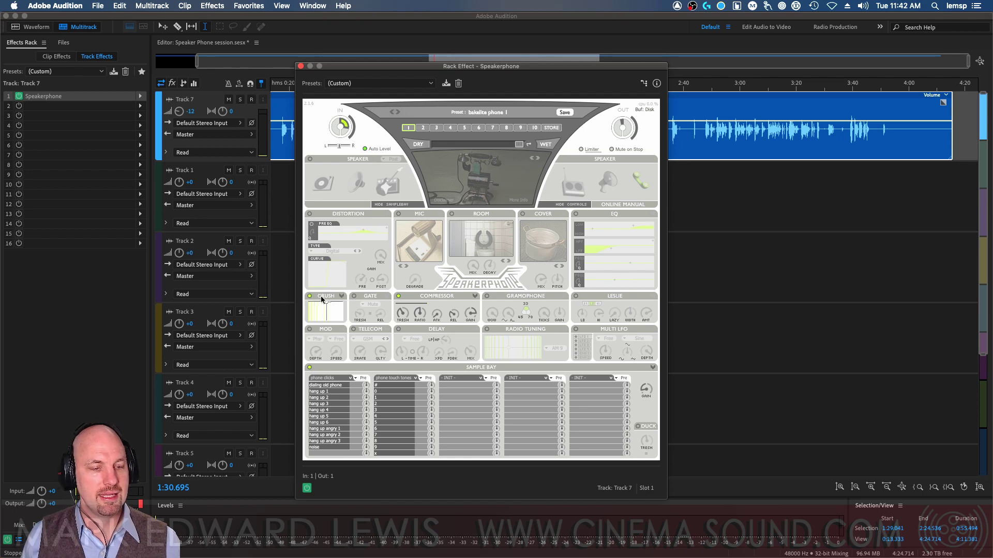
key("space")
mouse_move(330, 310)
left_mouse_down()
mouse_move(327, 333)
mouse_move(288, 327)
mouse_move(327, 330)
left_mouse_up()
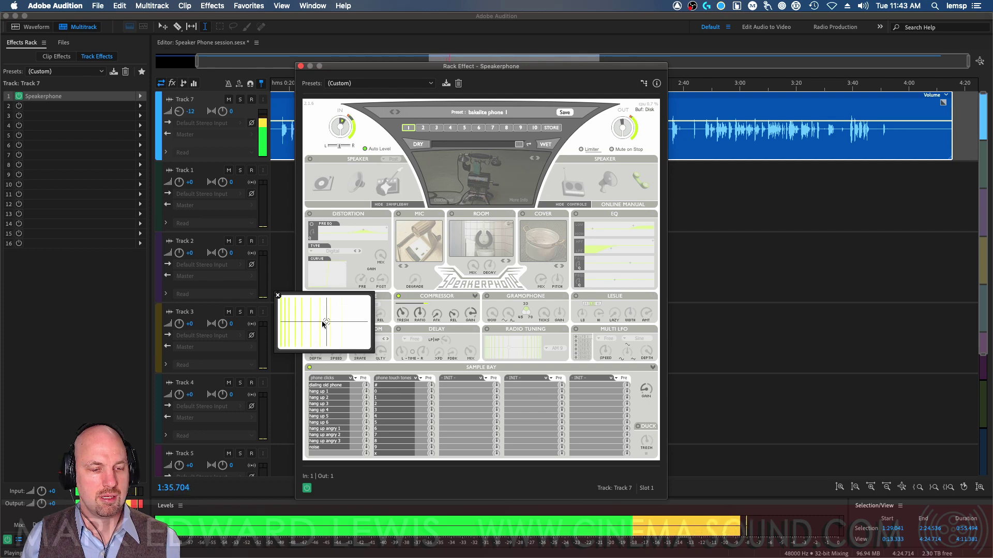
key("space")
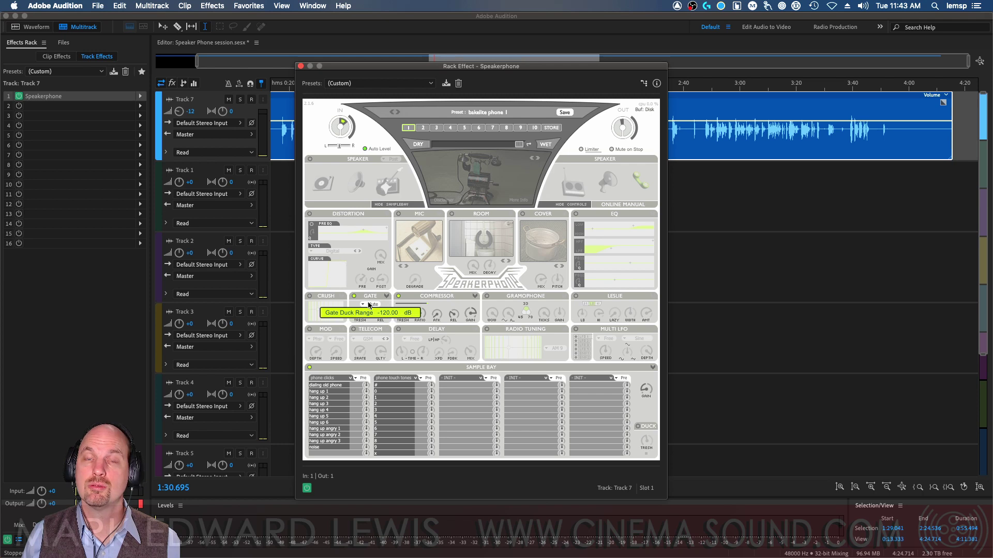
left_click(354, 296)
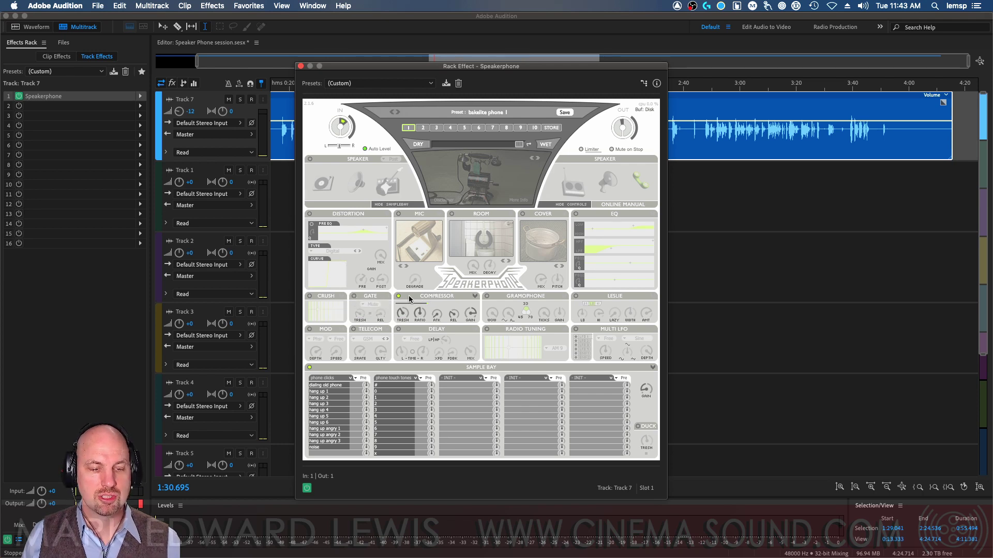
- Raise the compressor attack to 23.3 ms while the dialogue plays, then stop playback
key("space")
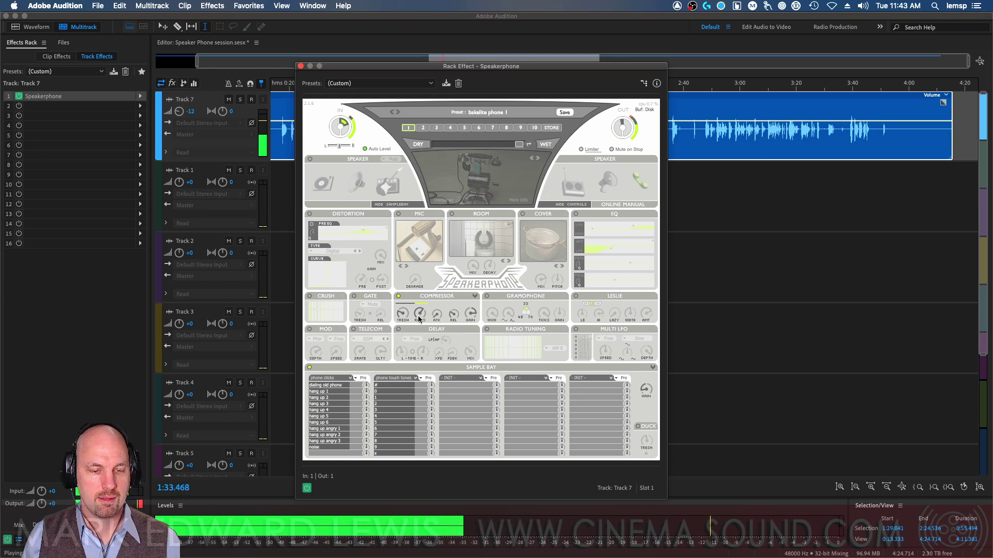
mouse_move(471, 311)
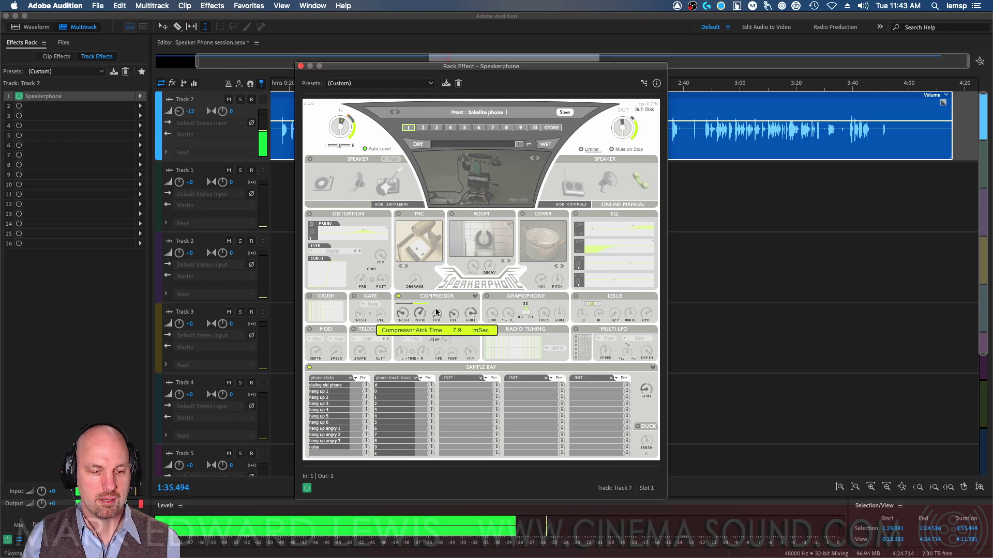
mouse_move(436, 328)
left_click_drag(436, 319, 444, 294)
mouse_move(454, 314)
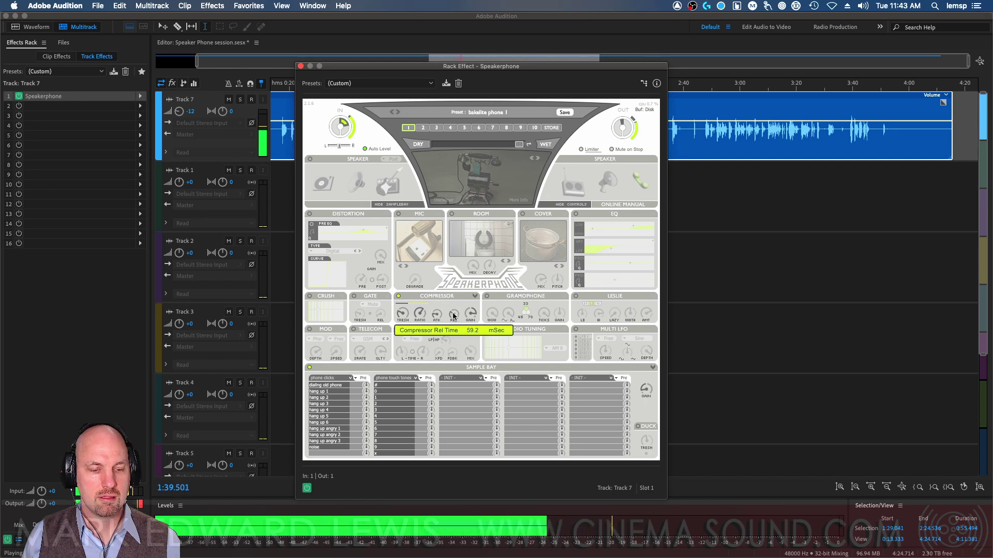
mouse_move(434, 329)
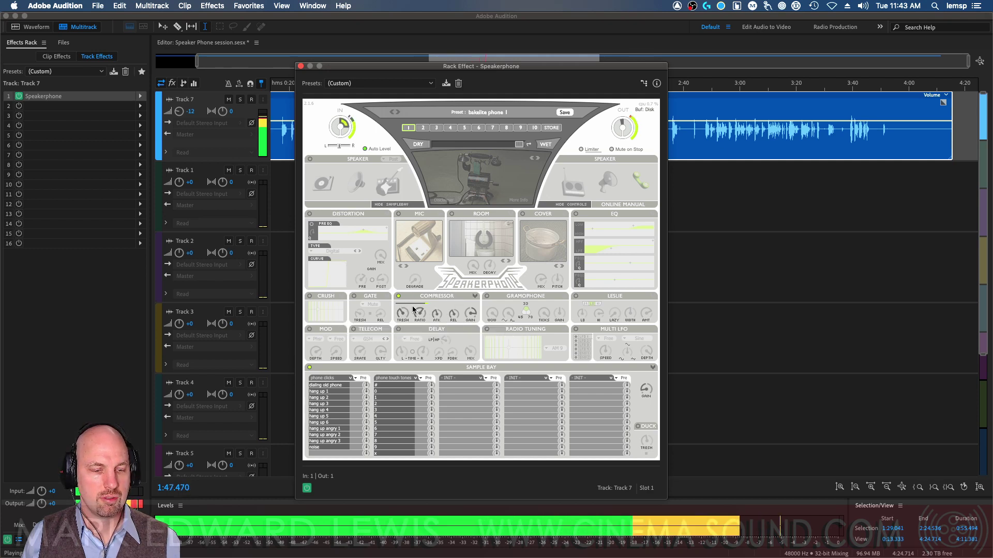
key("space")
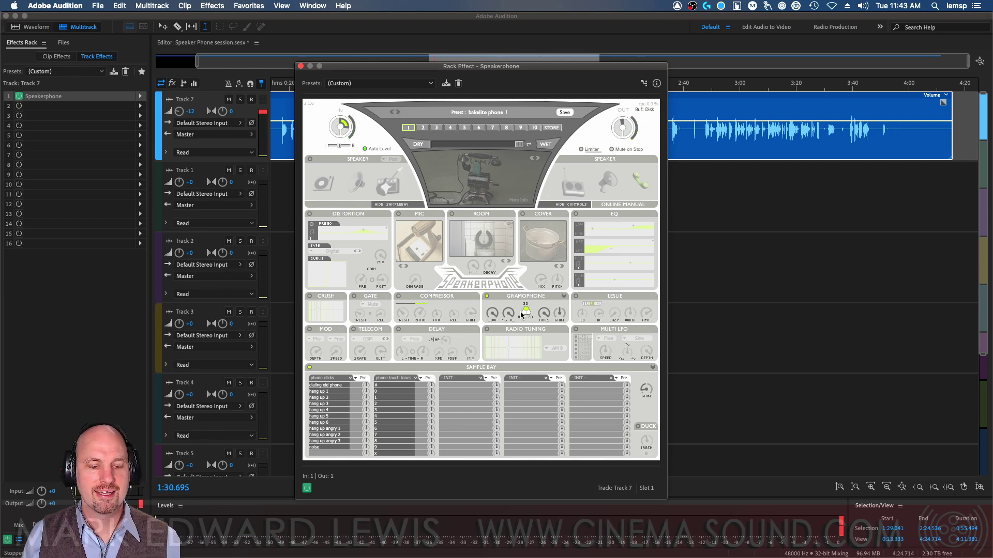
- Play the dialogue, turn the gramophone wow up to 0.80 and raise the tick gain to -50.9 dB
mouse_move(513, 308)
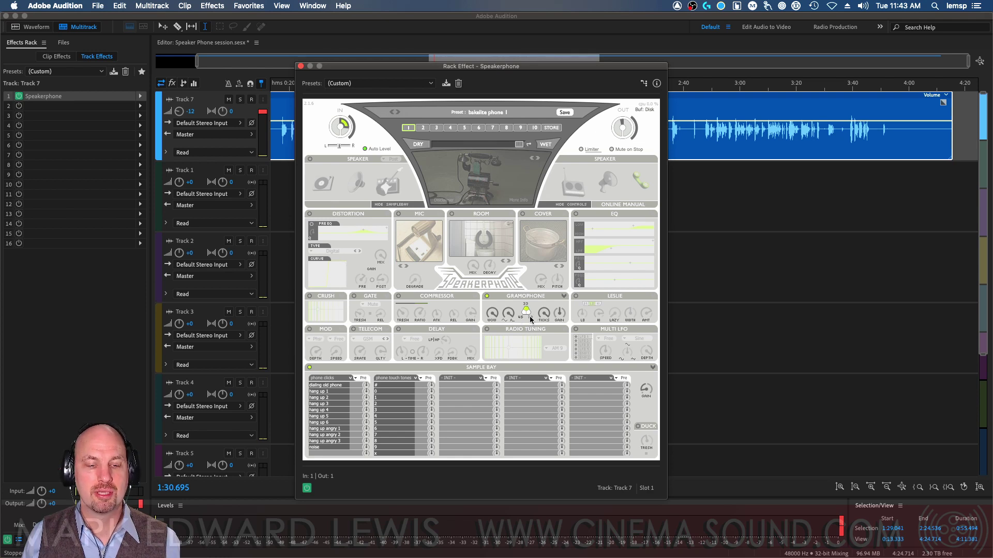
key("space")
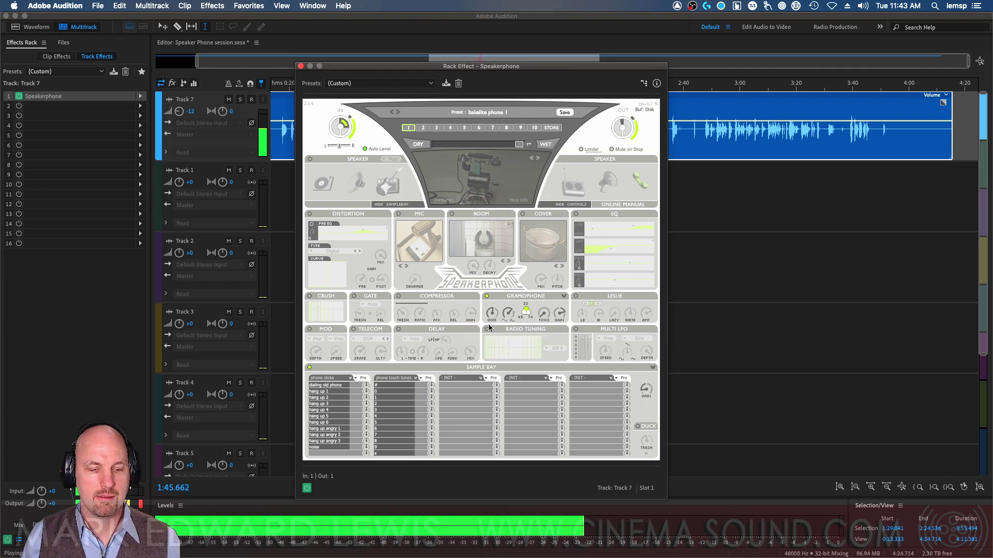
left_click_drag(501, 308, 521, 279)
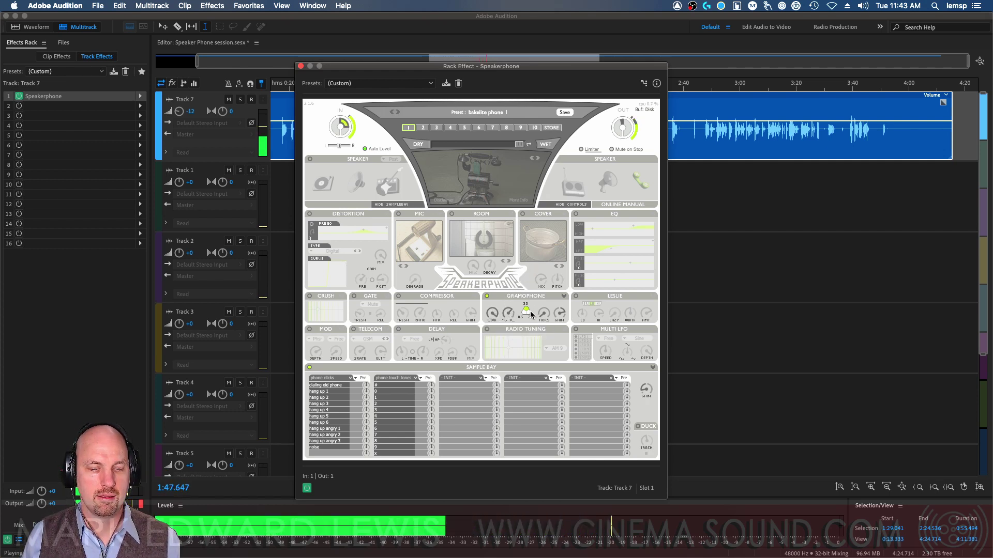
left_click_drag(544, 312, 550, 295)
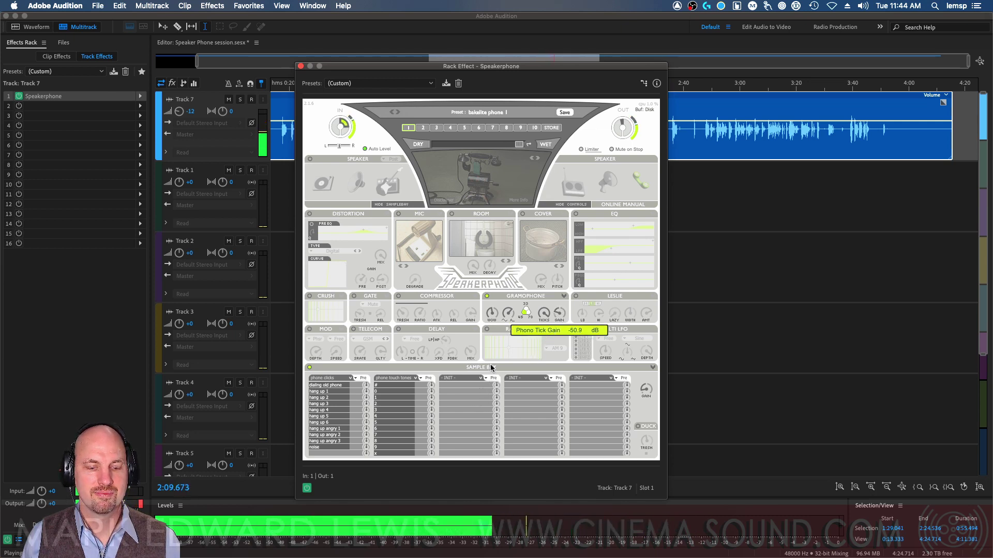
- Replay the dialogue several times to compare the effect chain as modules are toggled
key("space")
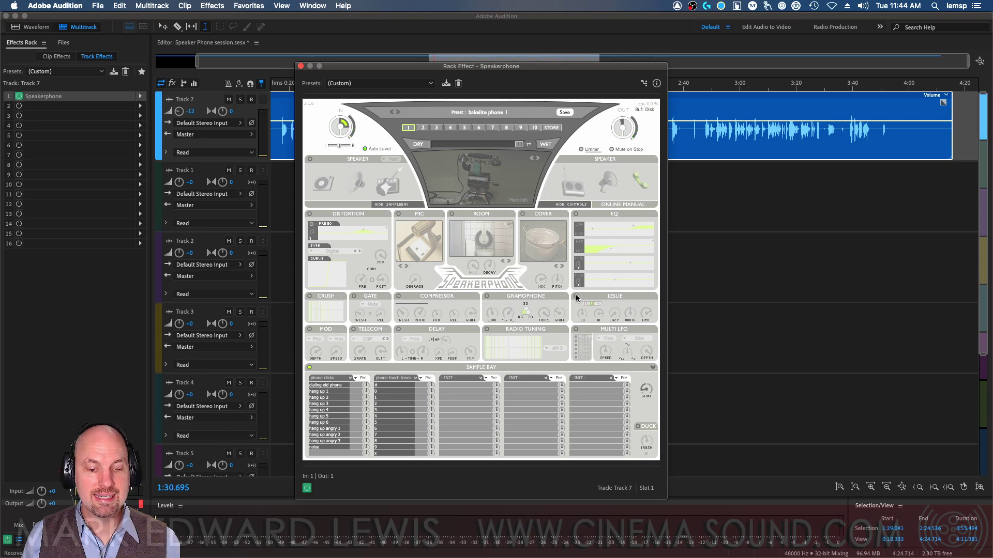
key("space")
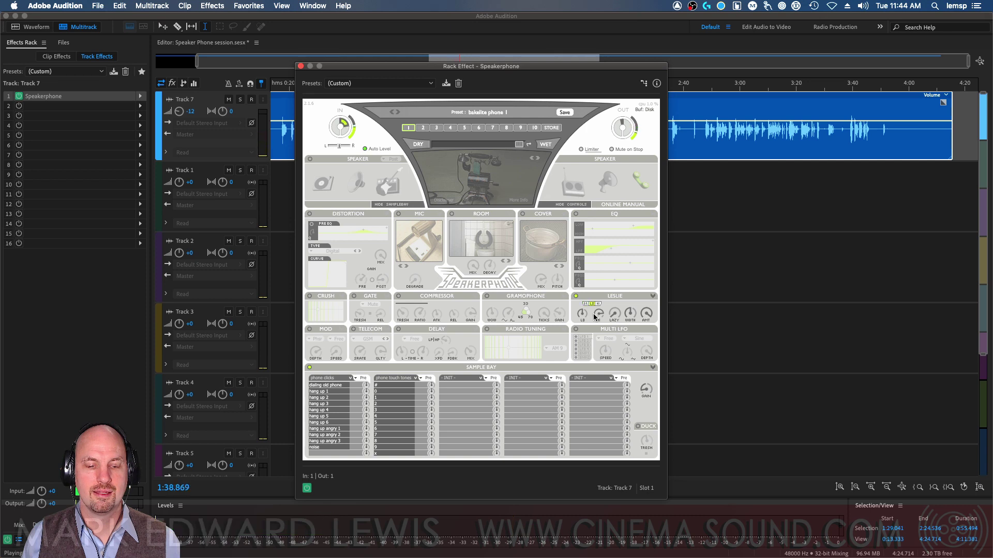
mouse_move(593, 318)
key("space")
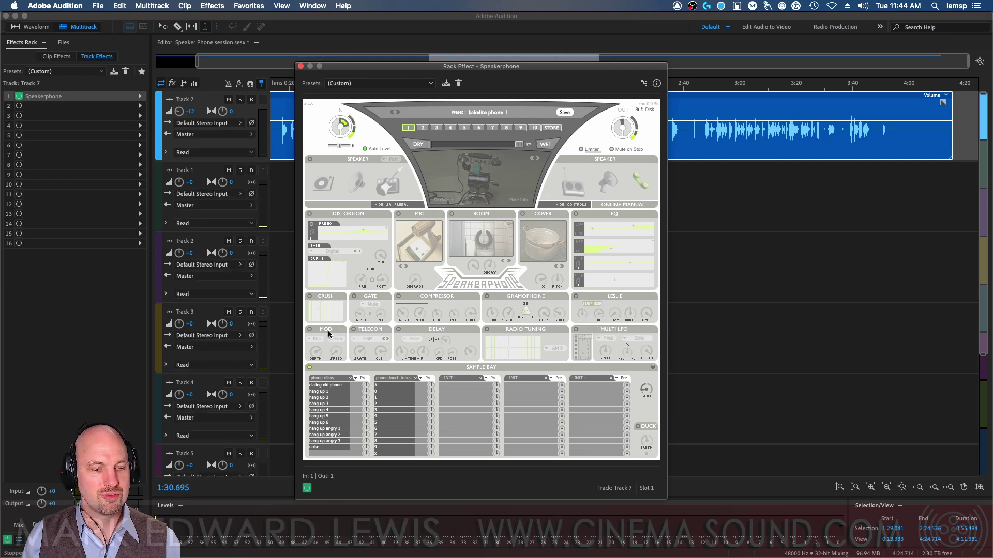
key("space")
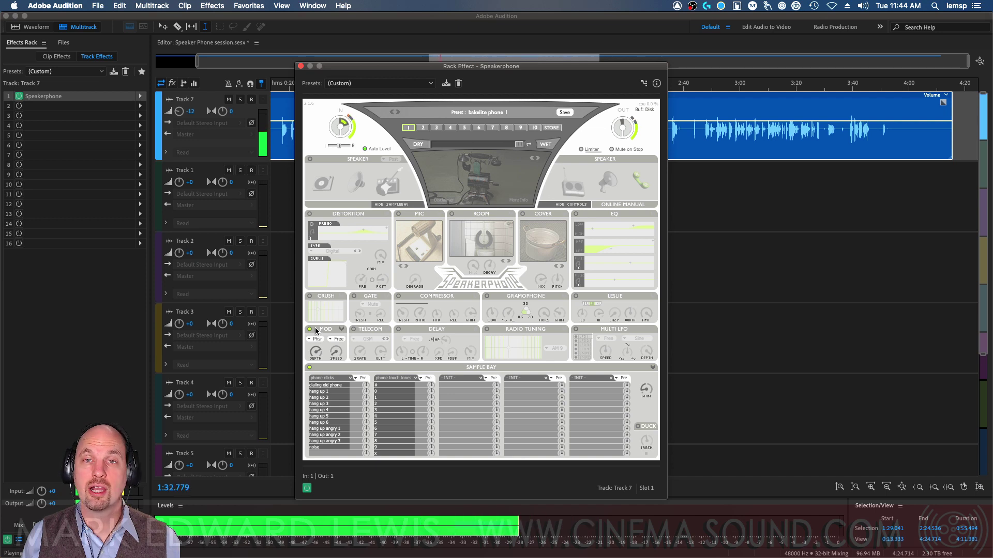
key("space")
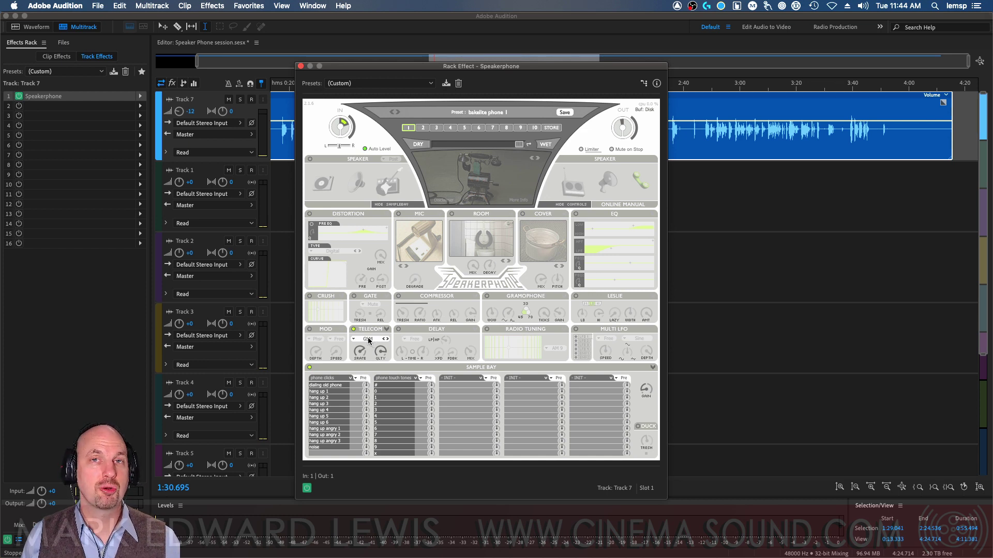
- With Telecom on the GSM codec, lower the connection quality to about 62% during playback
key("space")
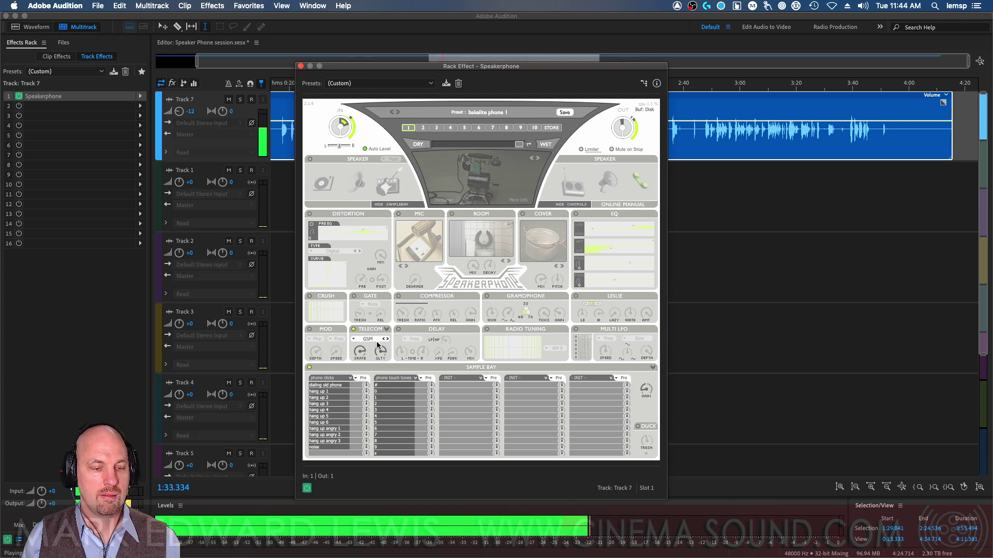
mouse_move(380, 356)
left_click_drag(380, 356, 380, 419)
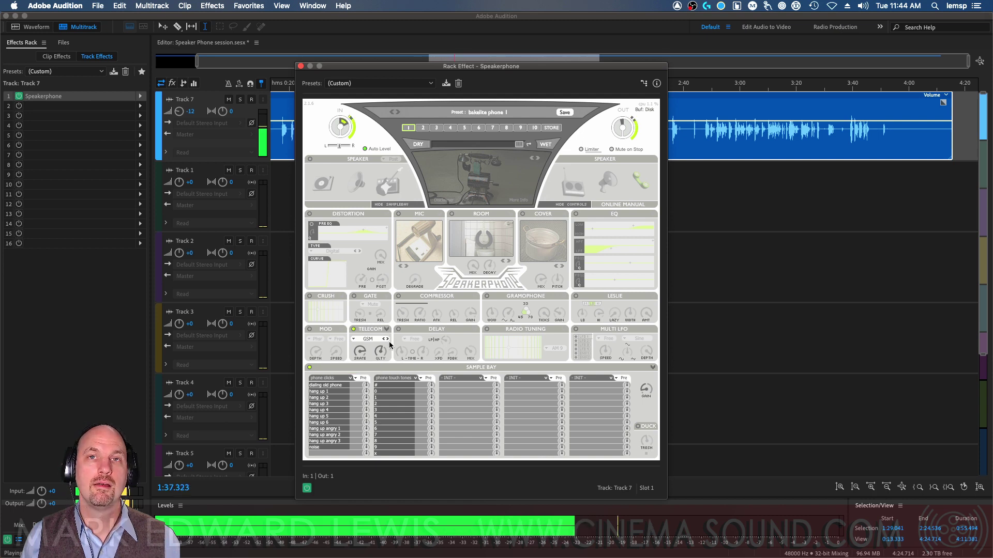
left_click(386, 338)
mouse_move(385, 349)
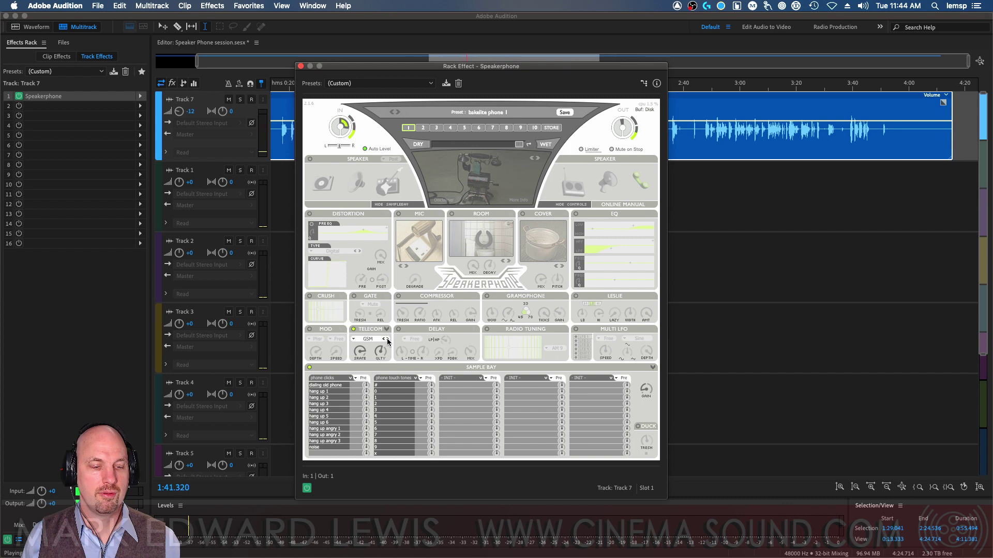
left_click(372, 340)
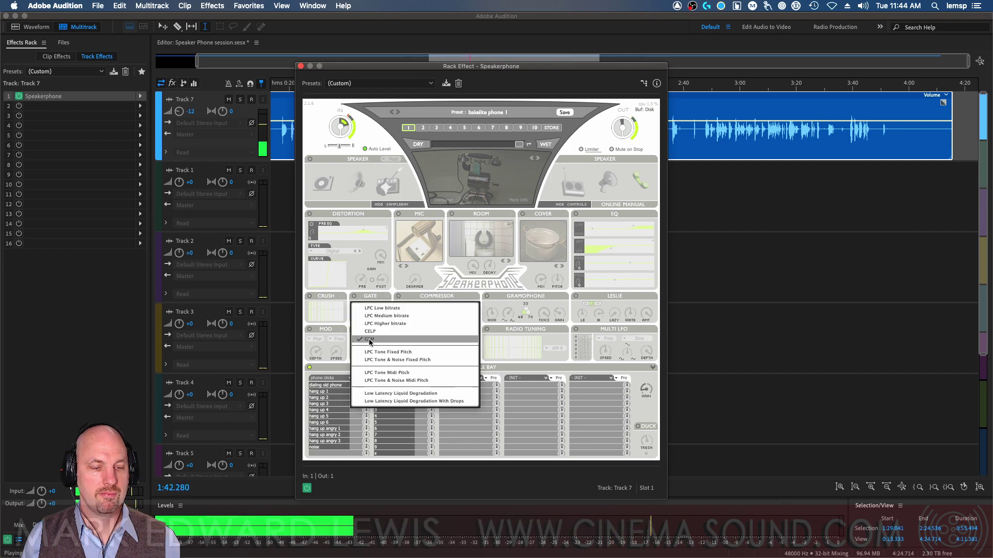
- Try the LPC Low bitrate and LPC tone fixed pitch Telecom codecs, then stop playback
left_click(402, 308)
mouse_move(359, 353)
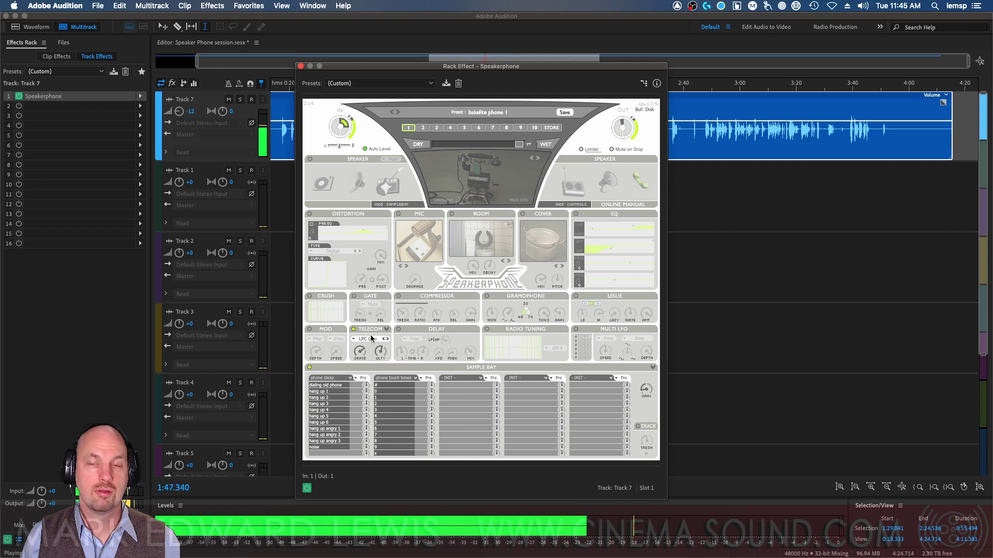
left_click(371, 339)
left_click(412, 385)
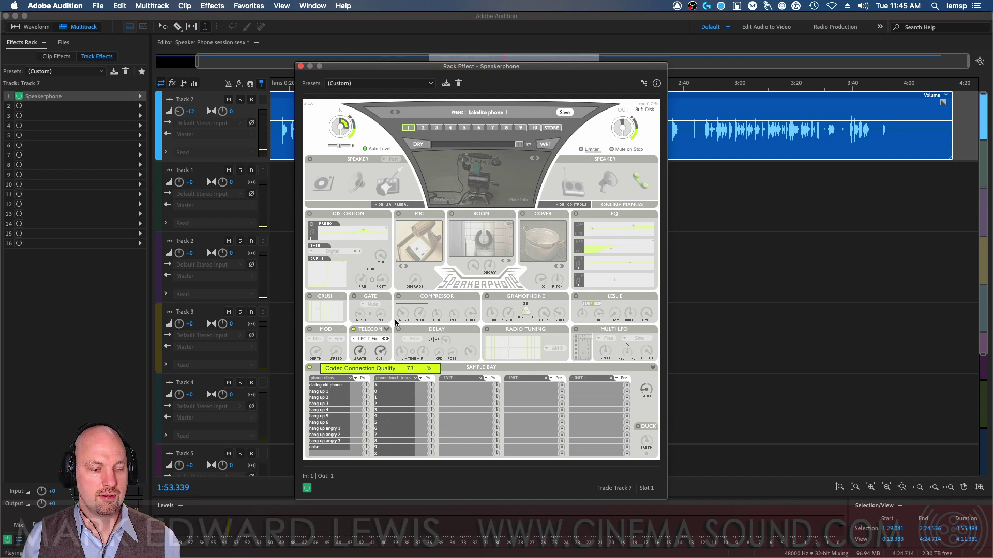
key("space")
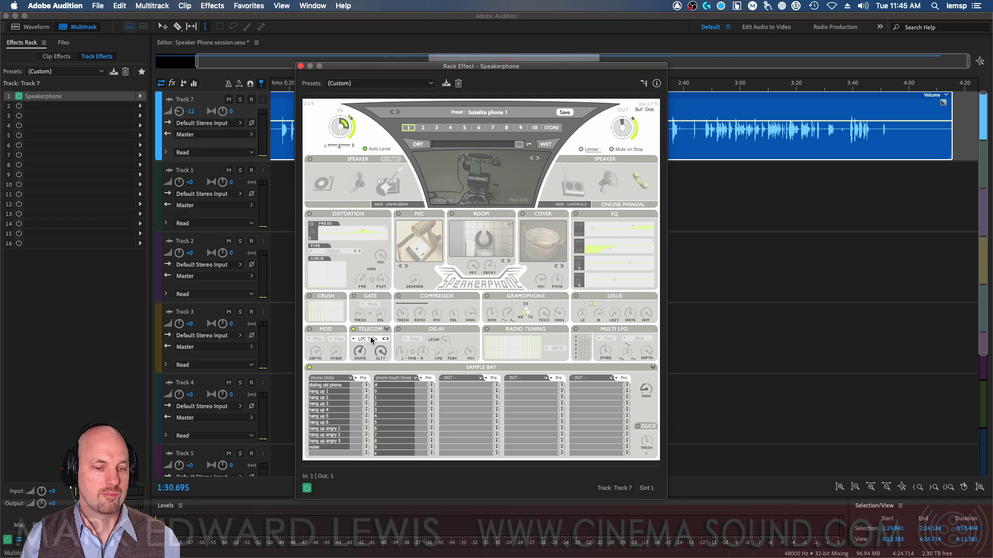
- Audition Low Latency Liquid Degradation with and without drops, then bypass the Telecom module
left_click(373, 338)
left_click(408, 381)
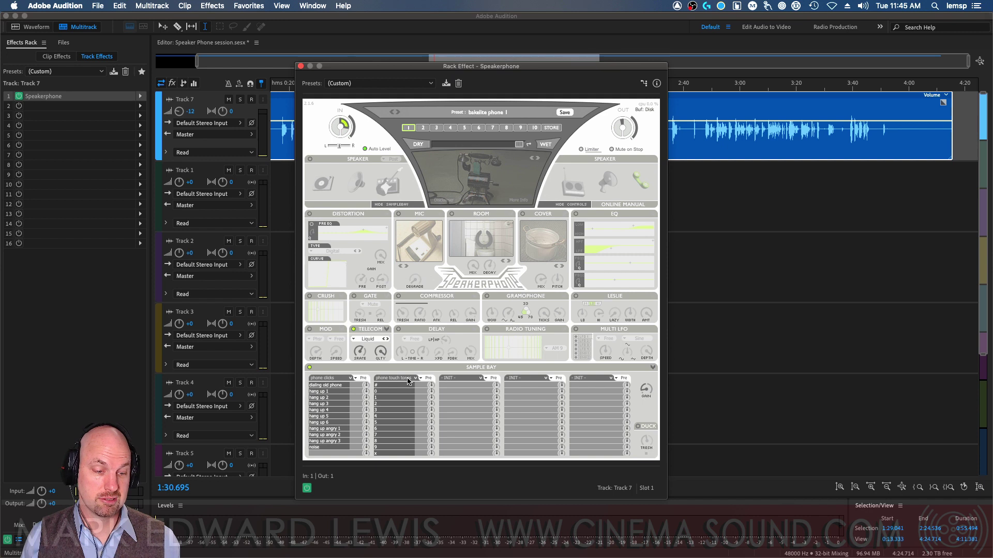
key("space")
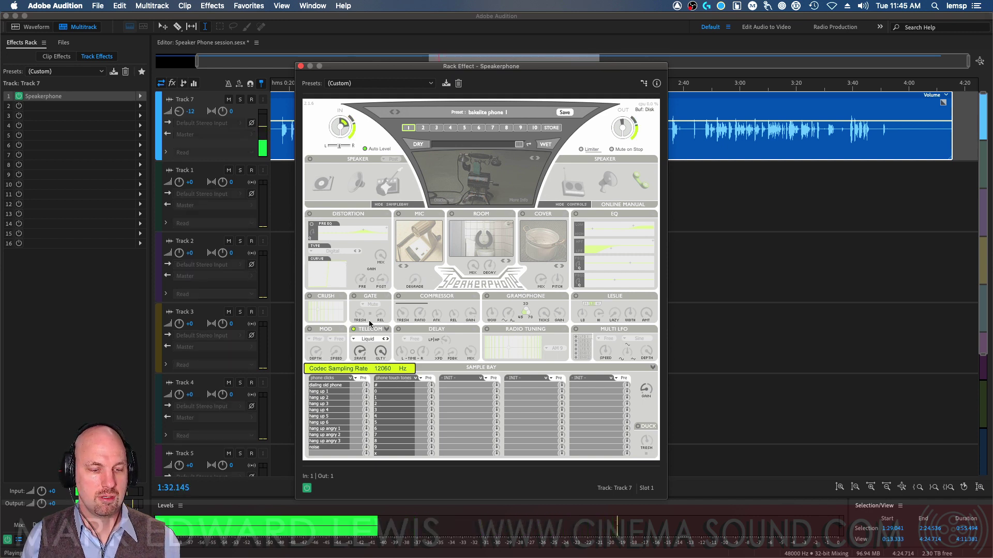
left_click(374, 338)
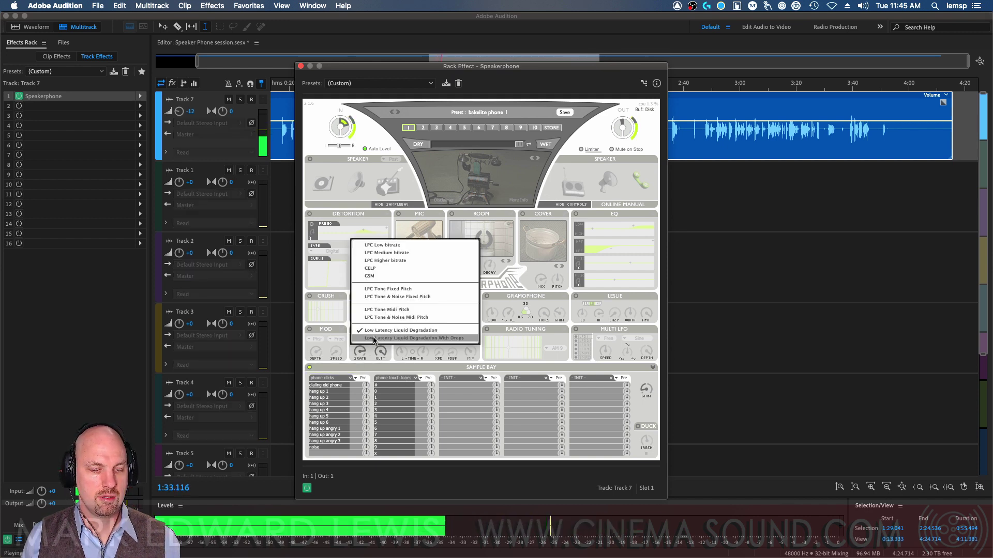
left_click(427, 338)
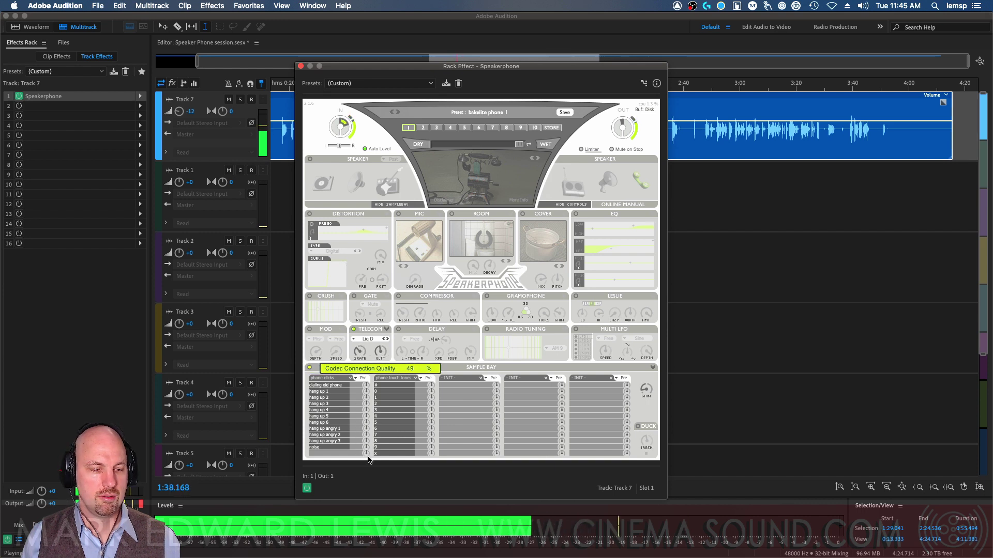
key("space")
left_click(353, 329)
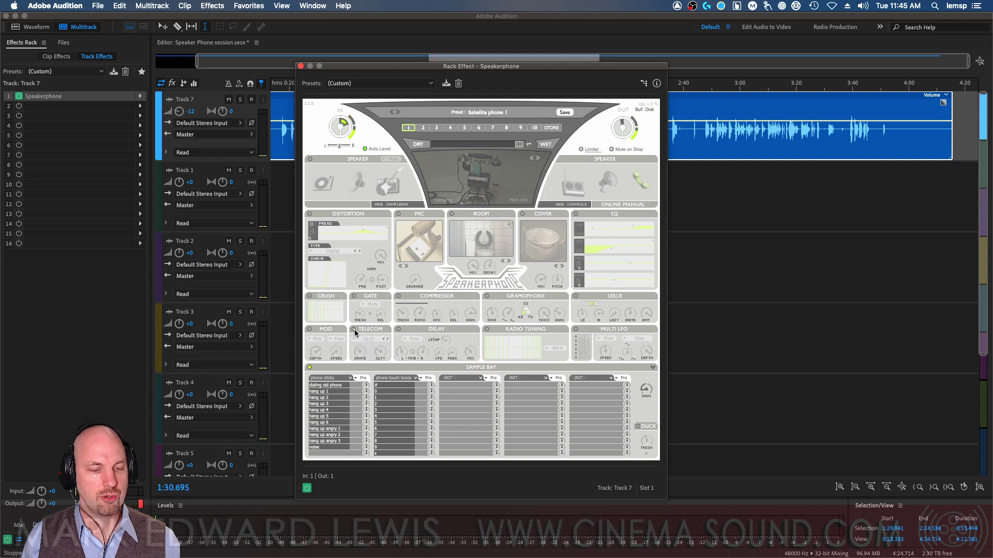
- Switch Delay off, power on Radio Tuning with the AM talk preset, and start playback
left_click(398, 329)
left_click(504, 331)
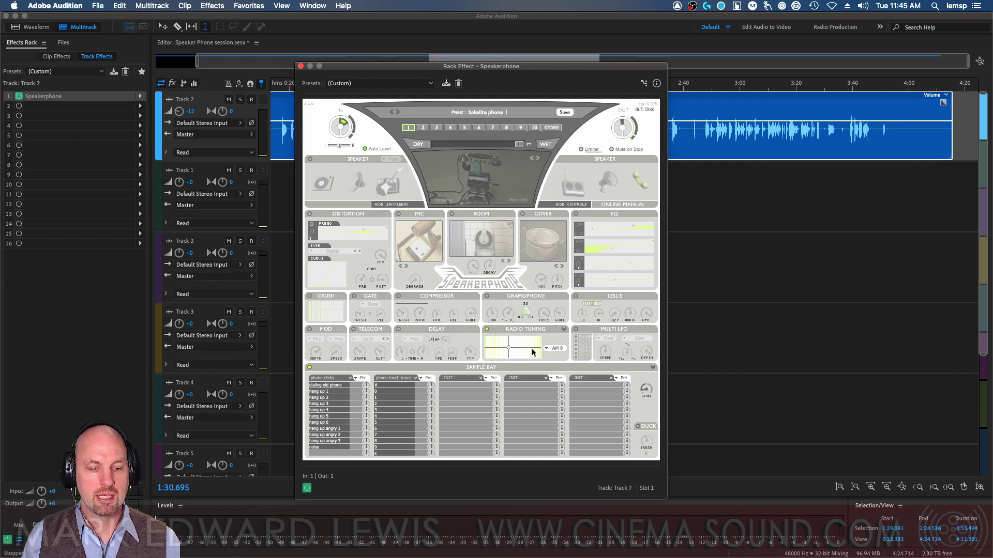
left_click(556, 352)
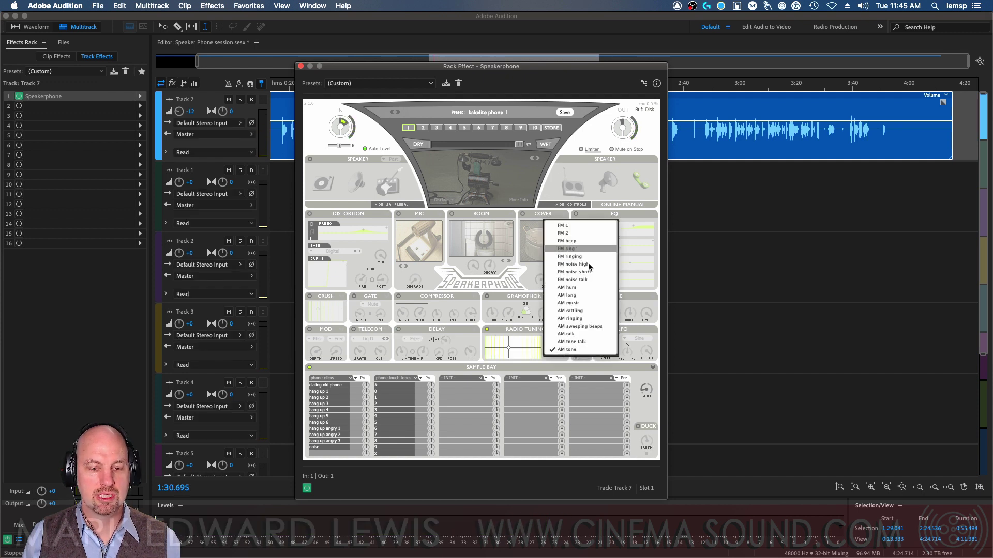
left_click(589, 334)
key("space")
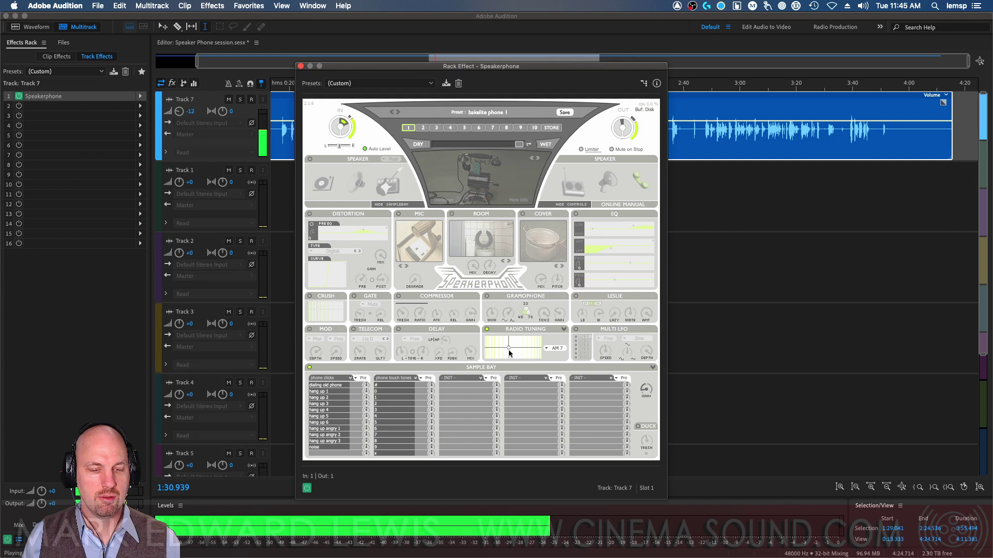
- Retune the radio by dragging the crosshair lower in the enlarged display, then power Radio Tuning off
left_click(510, 349)
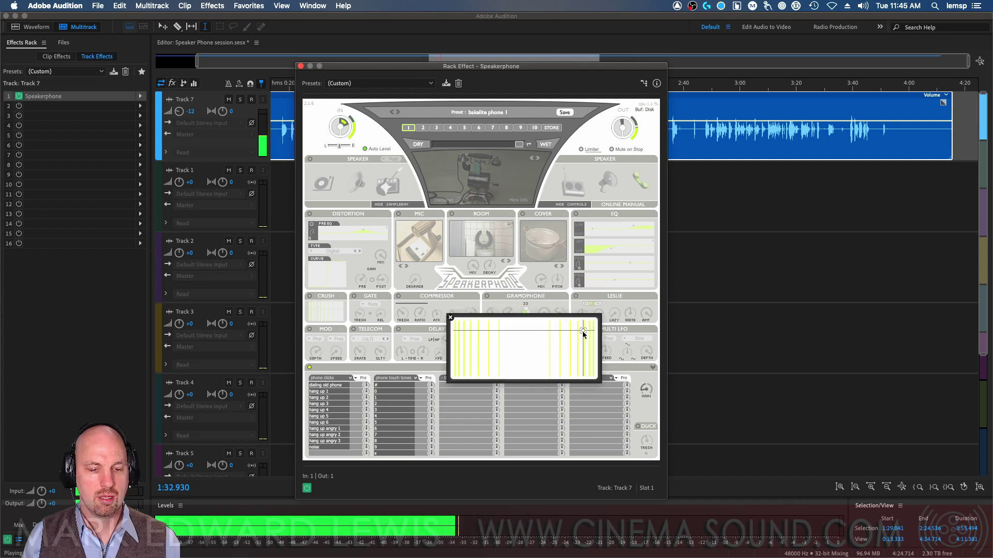
left_click(583, 332)
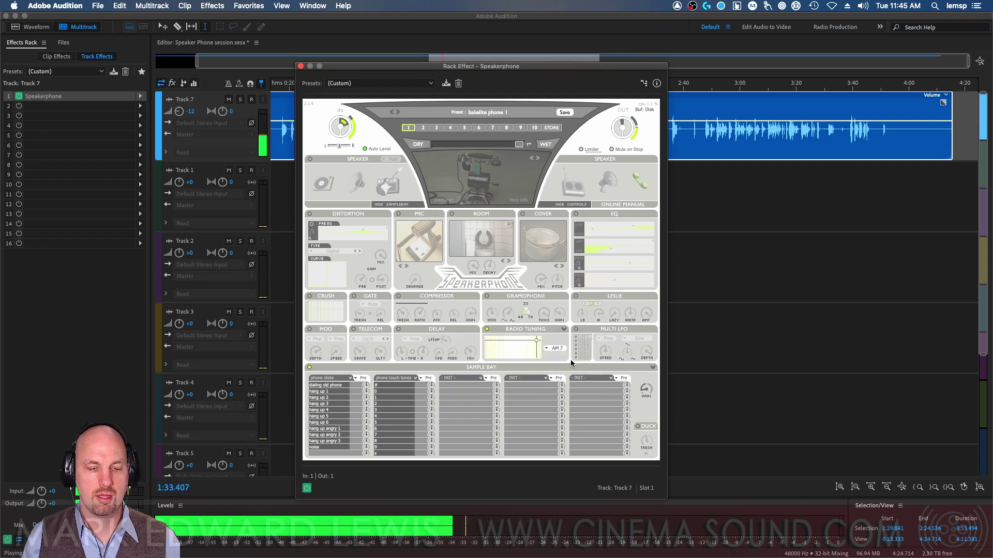
left_click(535, 343)
left_click_drag(538, 365, 438, 372)
key("space")
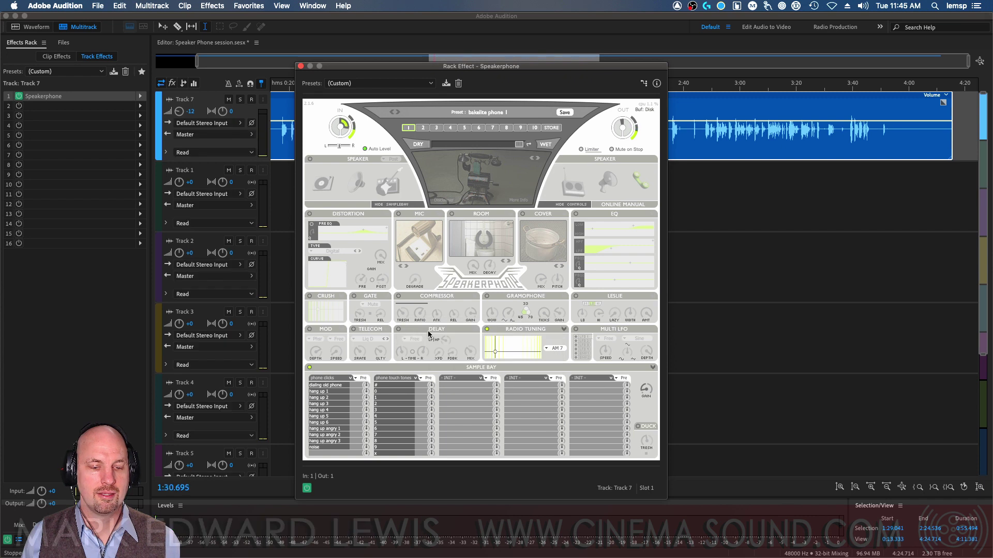
left_click(486, 329)
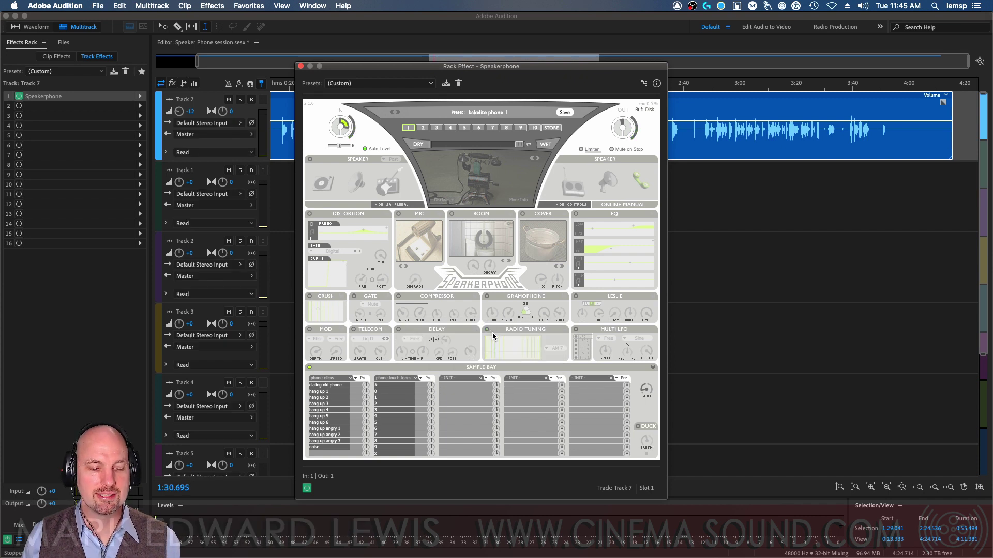
left_click(576, 330)
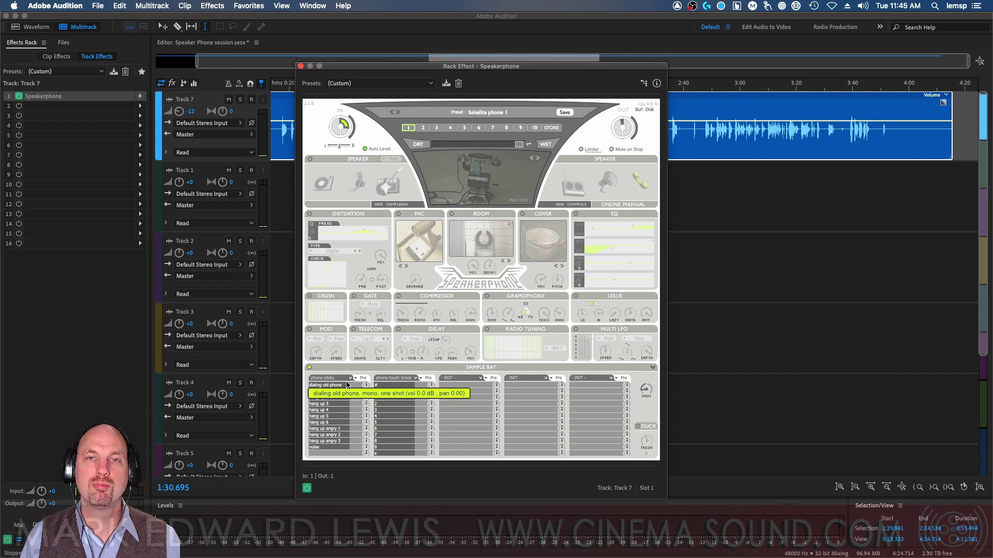
left_click(320, 389)
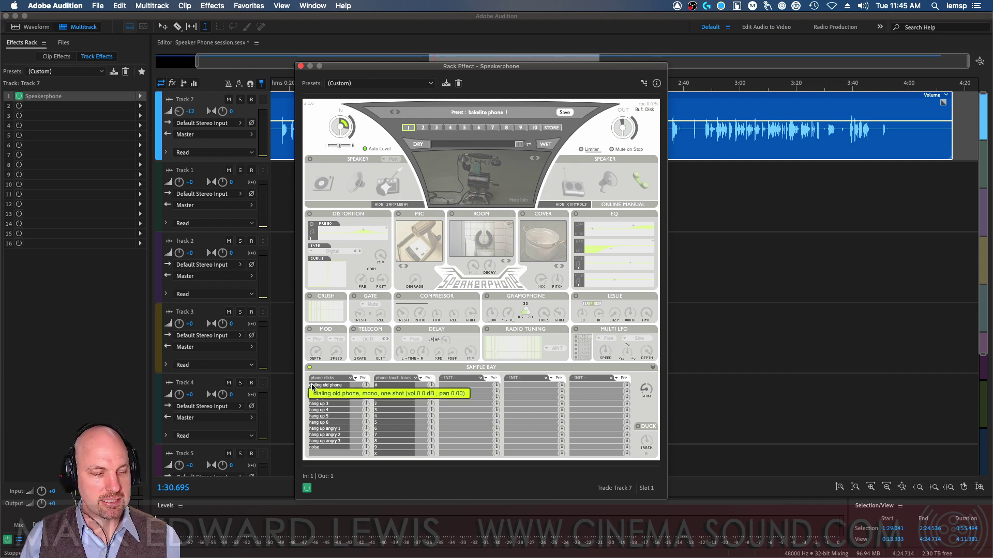
key("space")
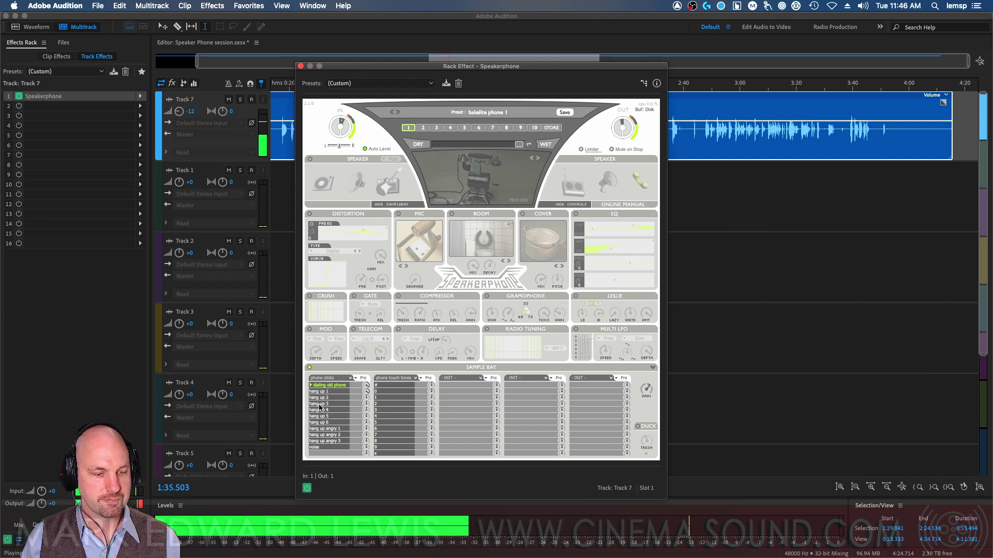
left_click(313, 424)
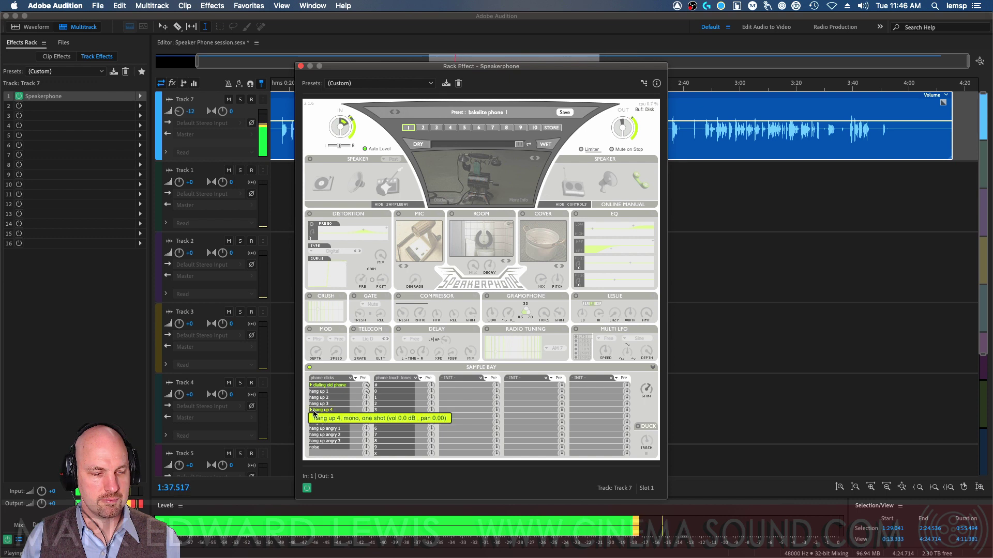
left_click(313, 398)
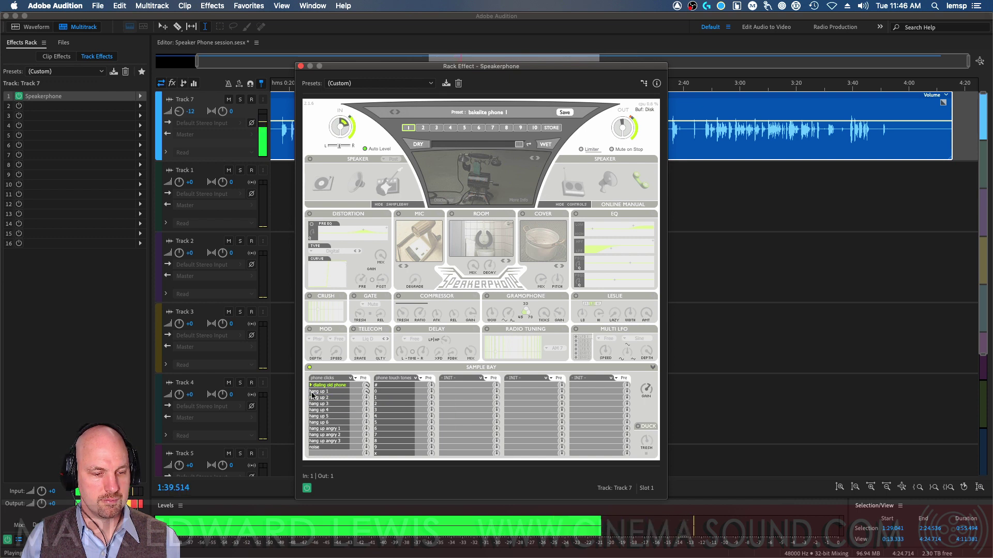
left_click(312, 429)
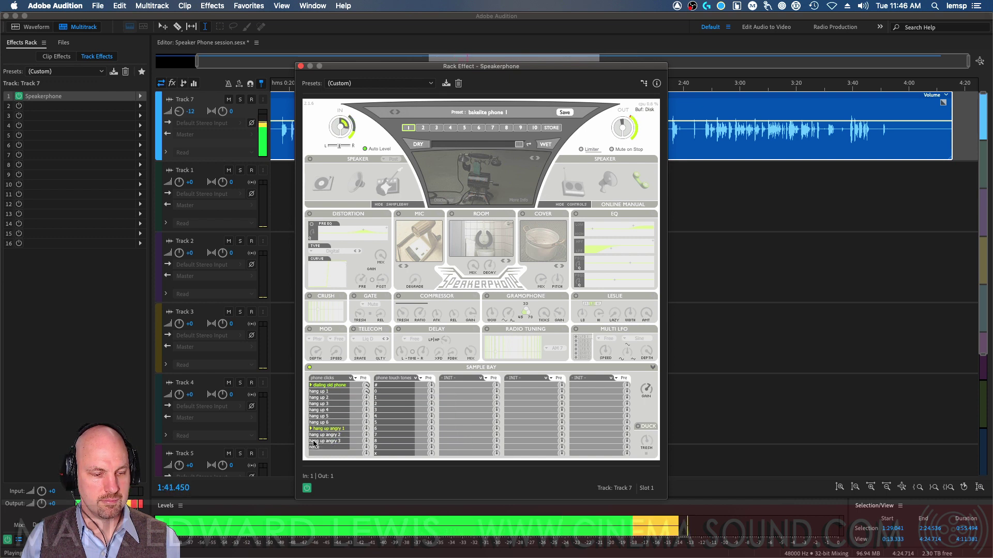
key("space")
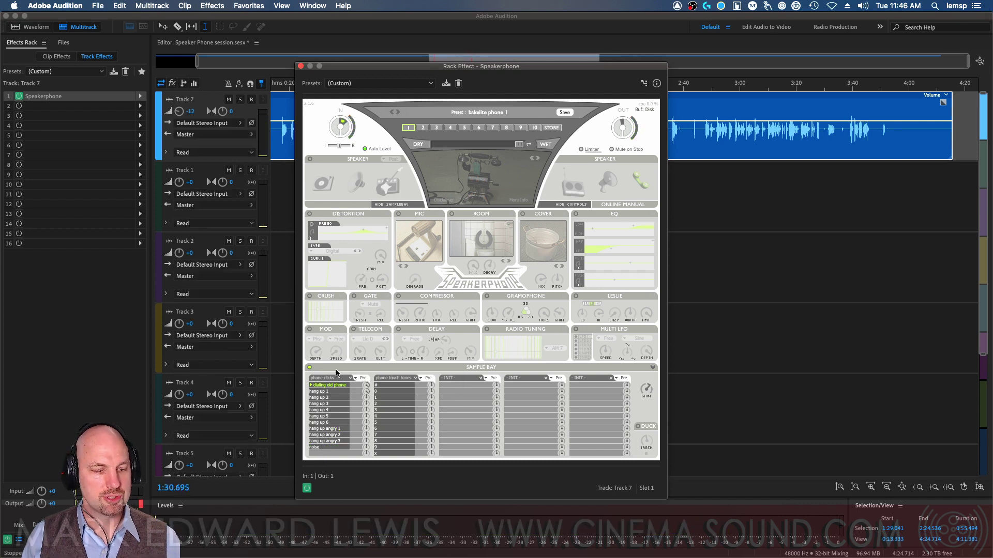
left_click(348, 379)
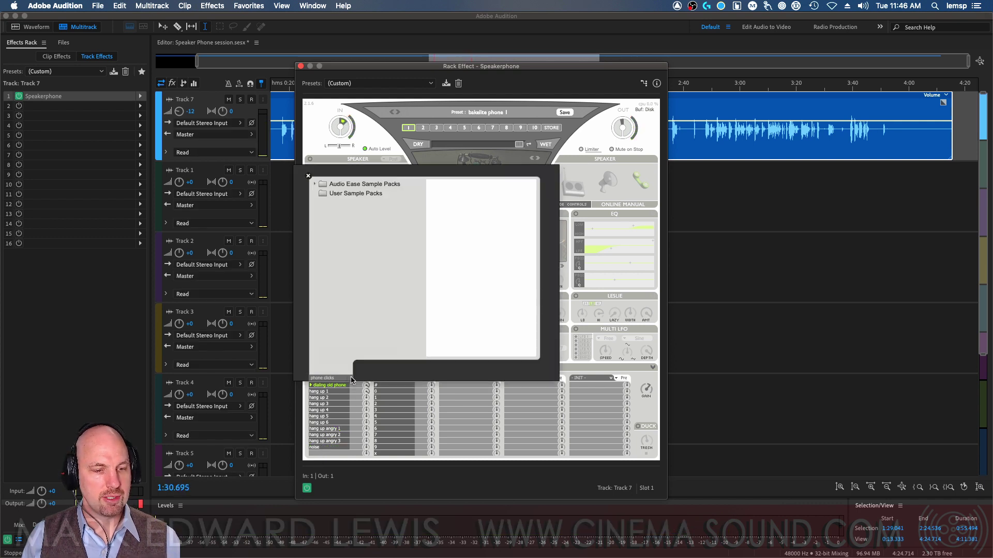
- Load the sirens and toys robot and Music pack from Audio Ease Sample Packs into the first slot
left_click(360, 185)
left_click(362, 203)
double_click(465, 193)
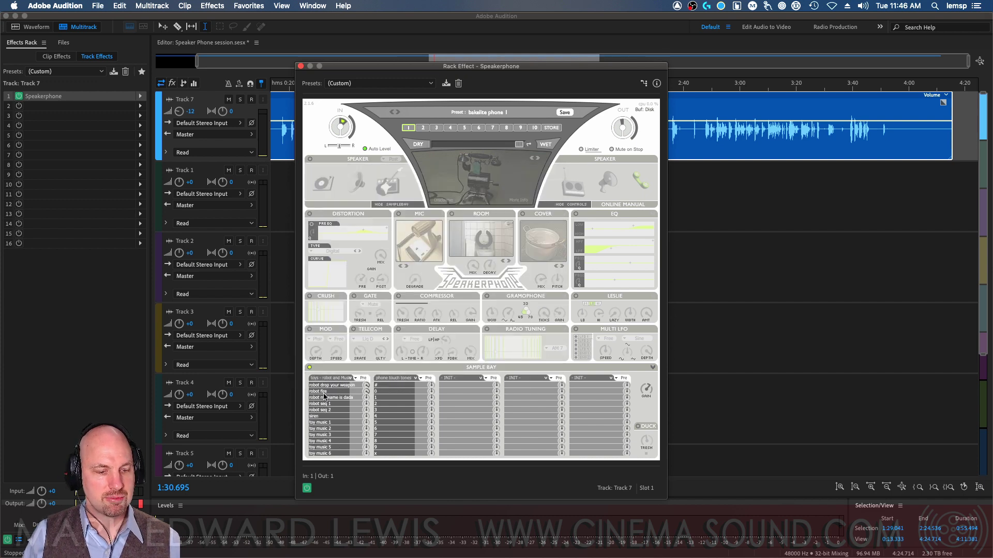
- Audition the robot samples during playback, panning 'drop your weapon' to 0.33 and triggering 'my name is dada' and the siren
key("space")
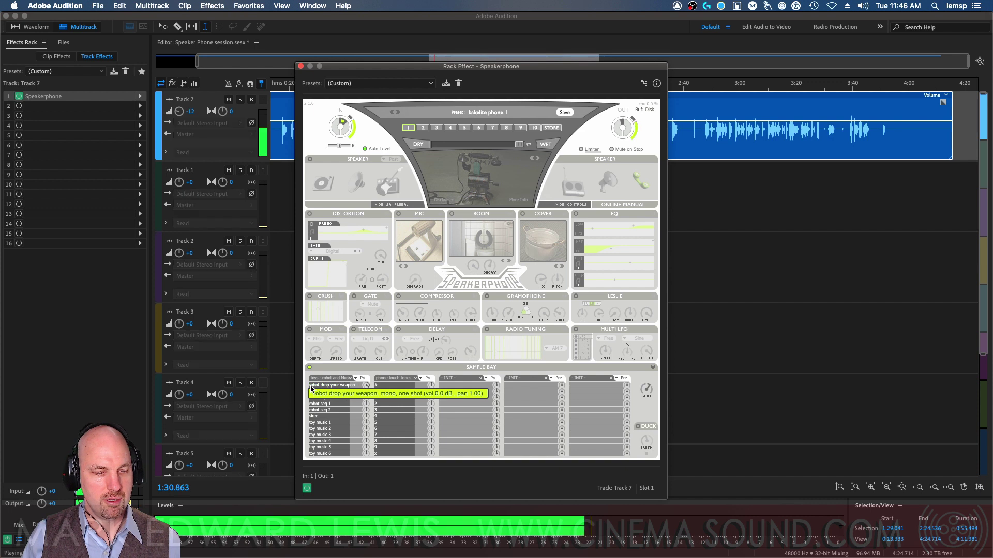
left_click_drag(310, 386, 354, 415)
key("space")
key("space")
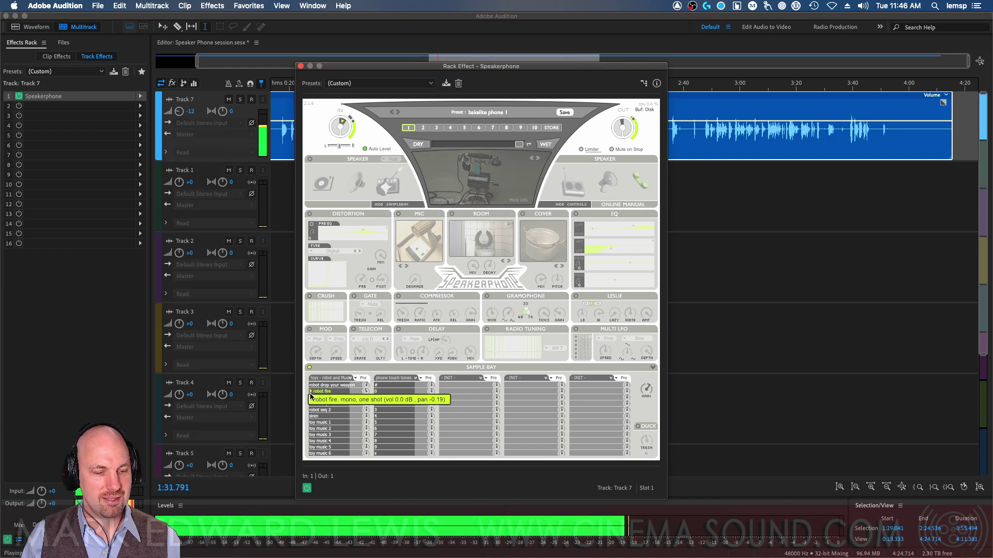
left_click(312, 398)
left_click(312, 417)
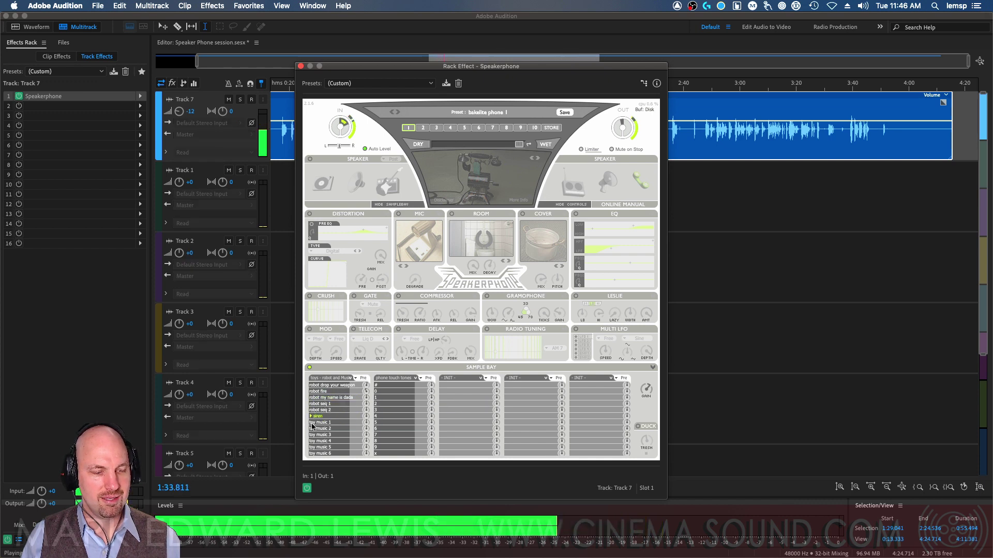
key("space")
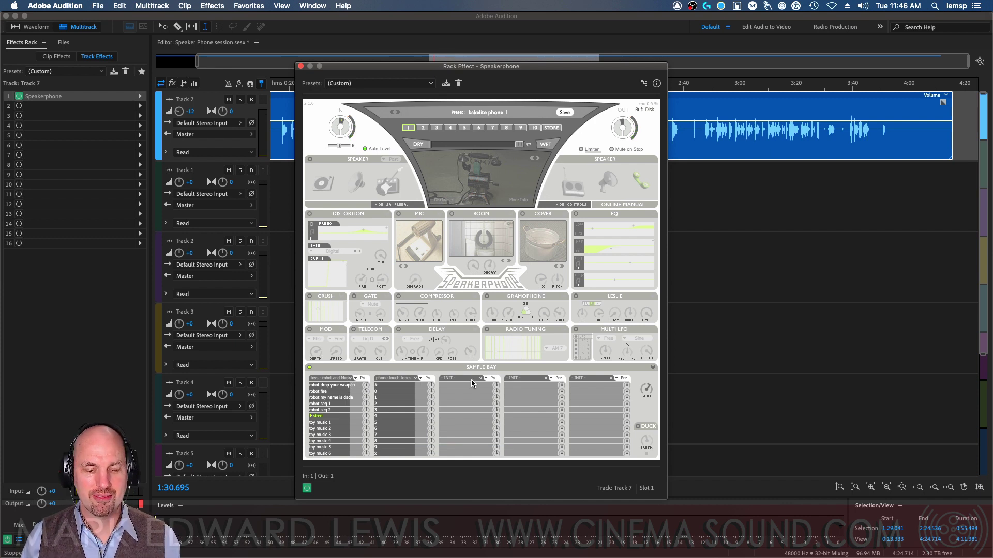
- Enable ducking for the Sample Bay and audition the robot fire sample over playback
left_click(643, 427)
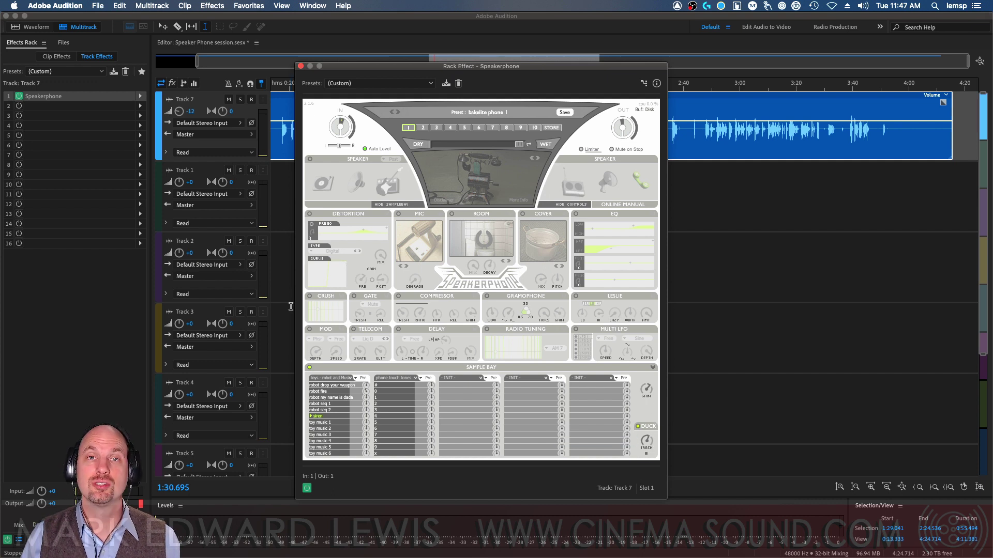
key("space")
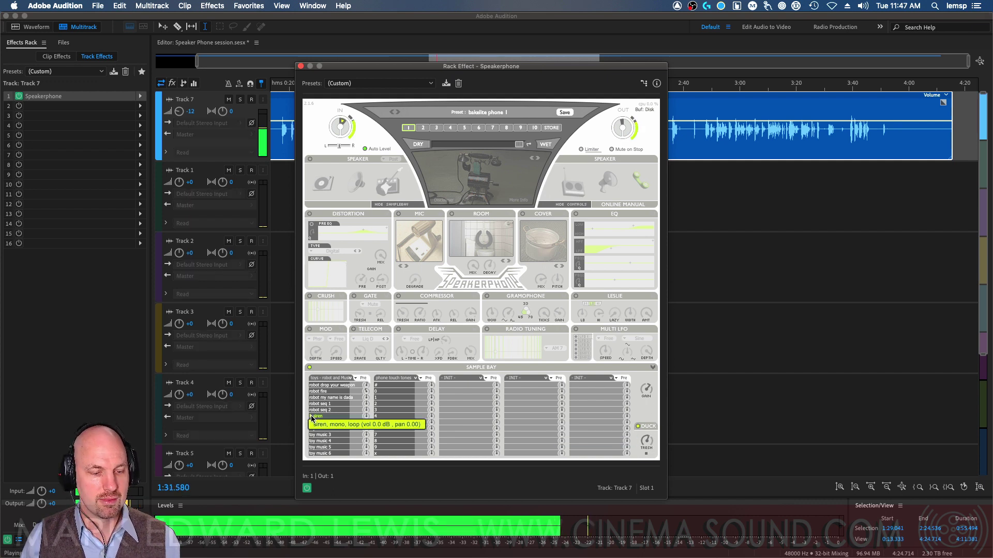
left_click(310, 392)
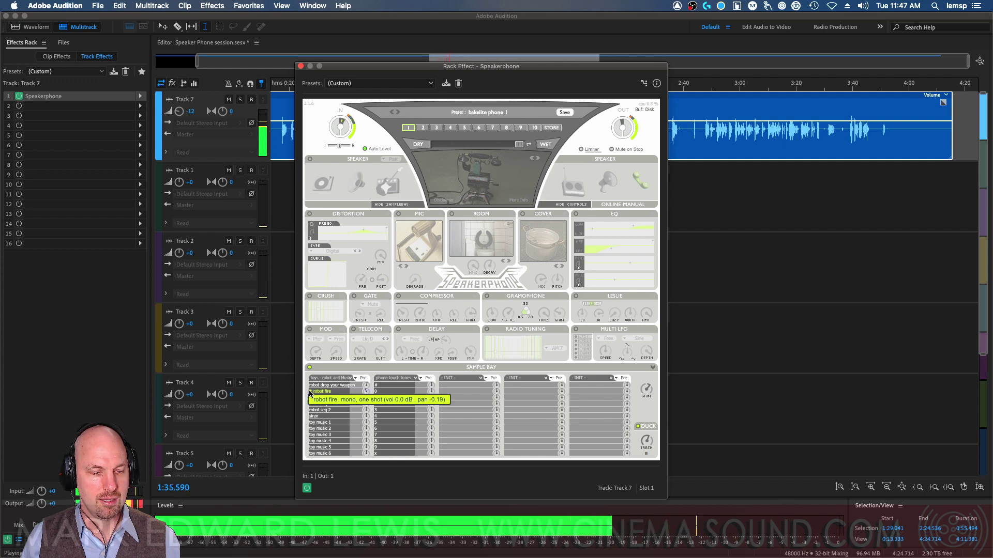
key("space")
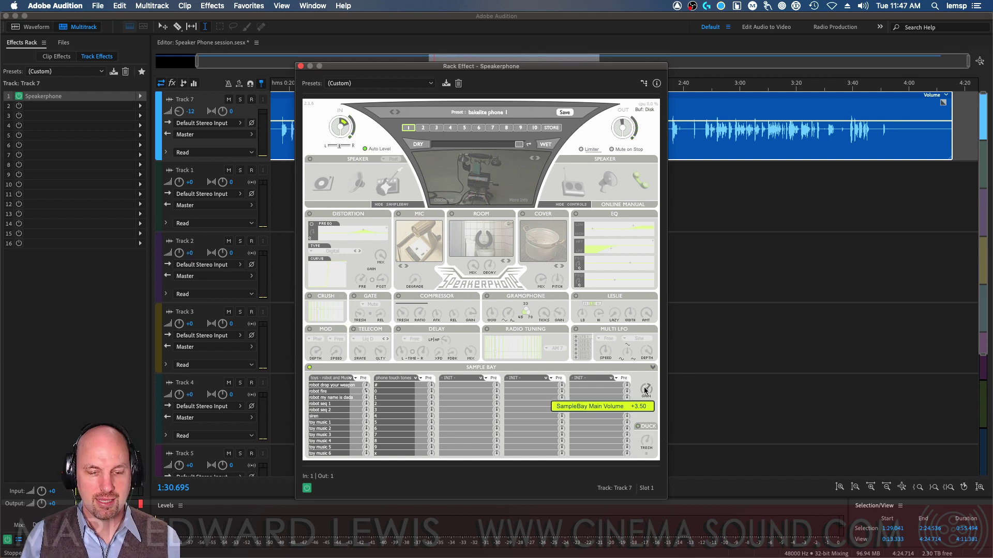
left_click(477, 113)
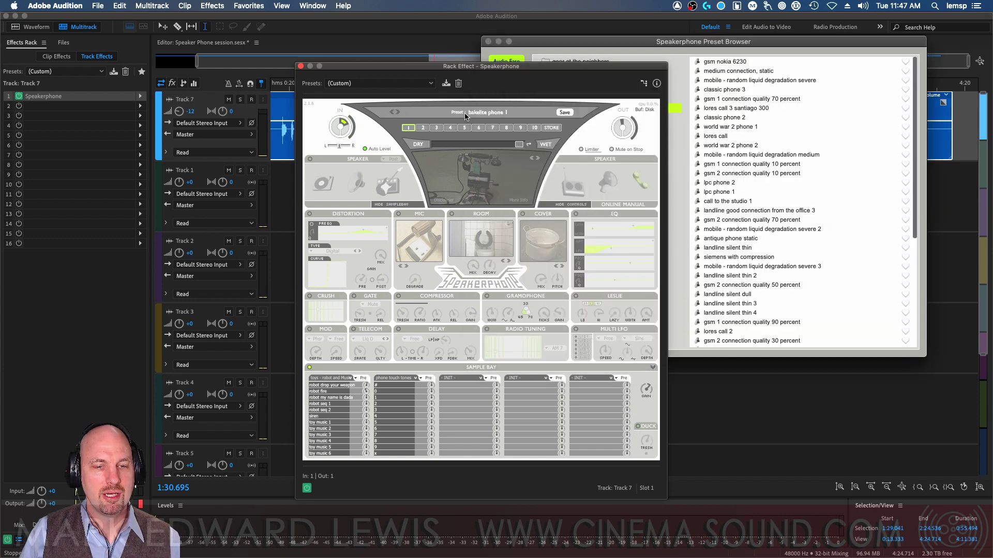
- Pick gsm nokia 6230 under phone call silent places in the Preset Browser, then close the browser
left_click(740, 51)
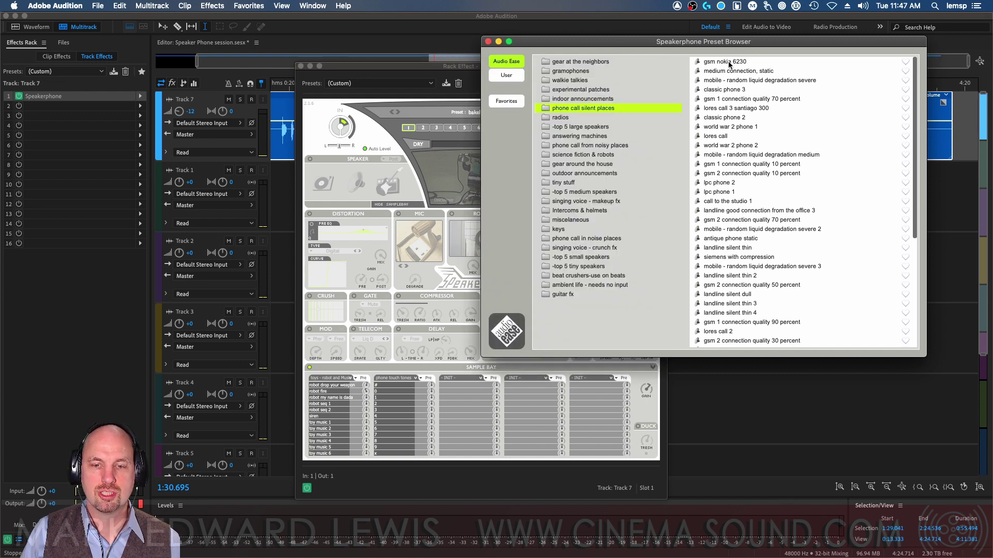
left_click(726, 62)
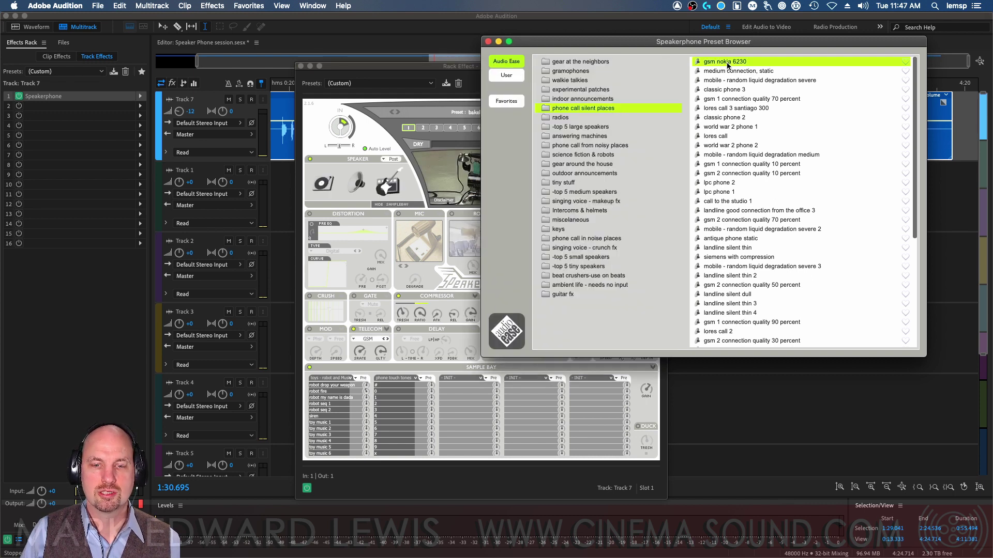
left_click(488, 41)
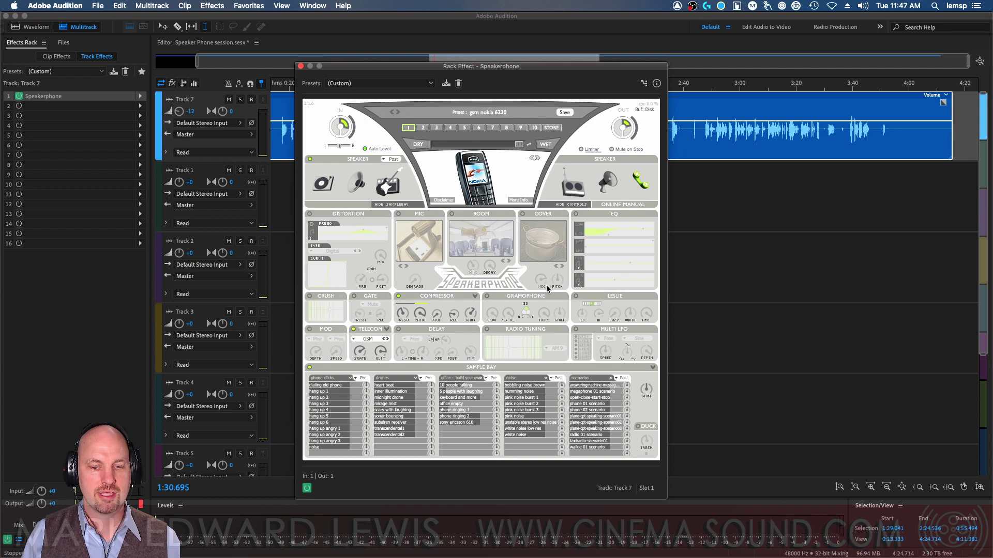
- Play Track 7, triggering the heart beat, dialing old phone and answering machine message samples, then stop
key("space")
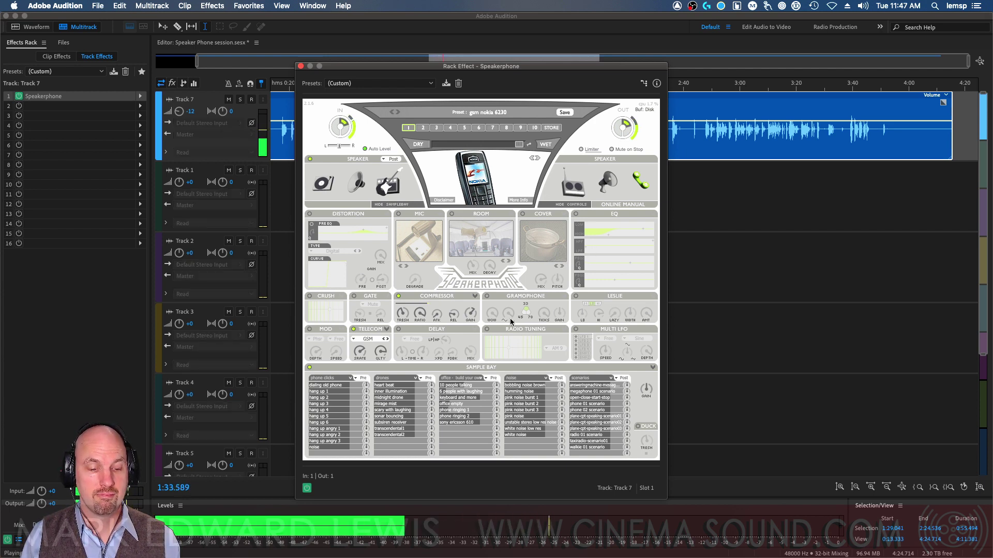
left_click(378, 385)
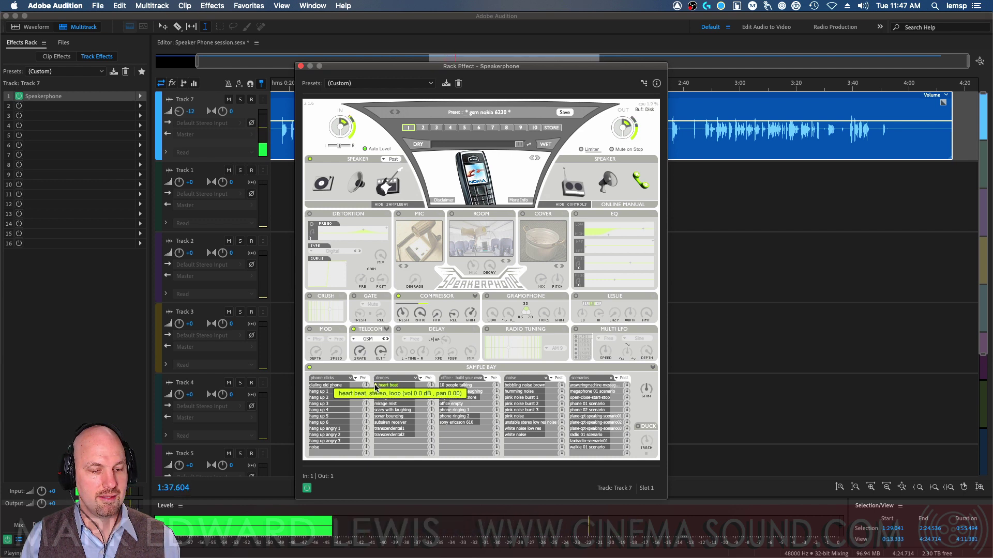
left_click(310, 385)
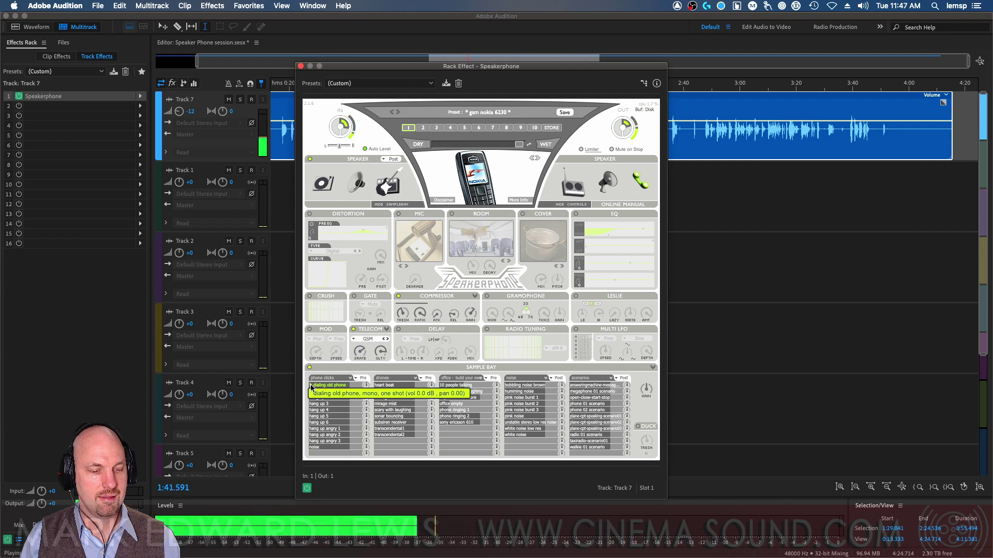
left_click(572, 385)
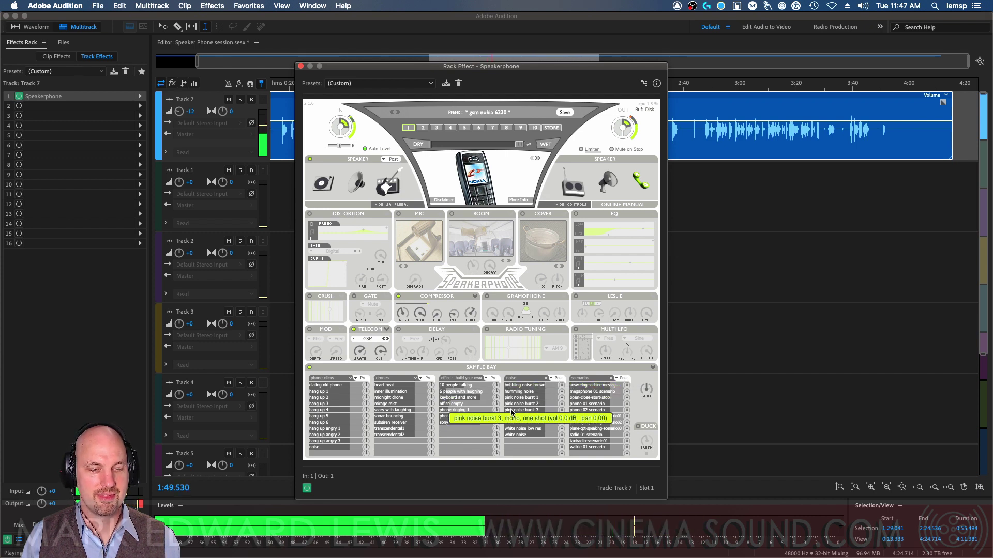
key("space")
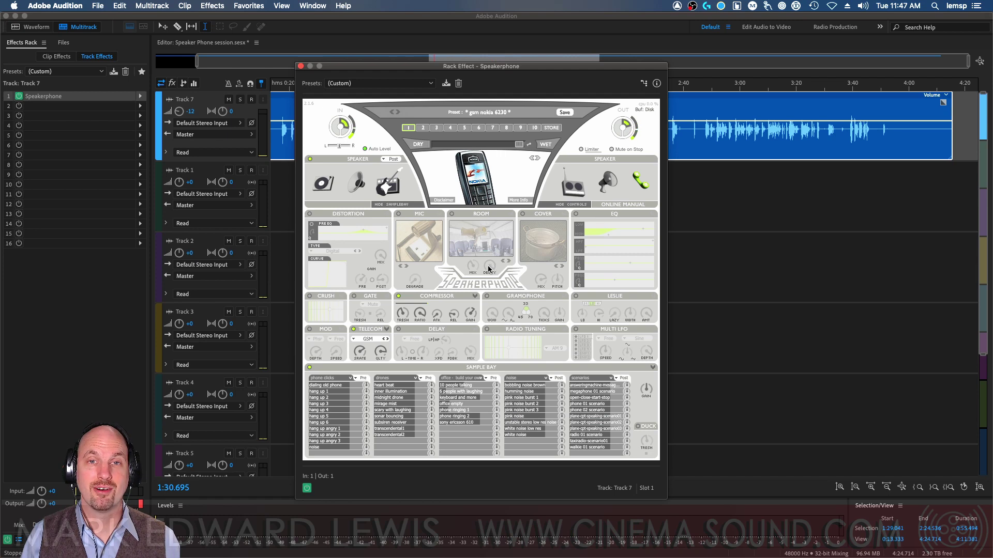